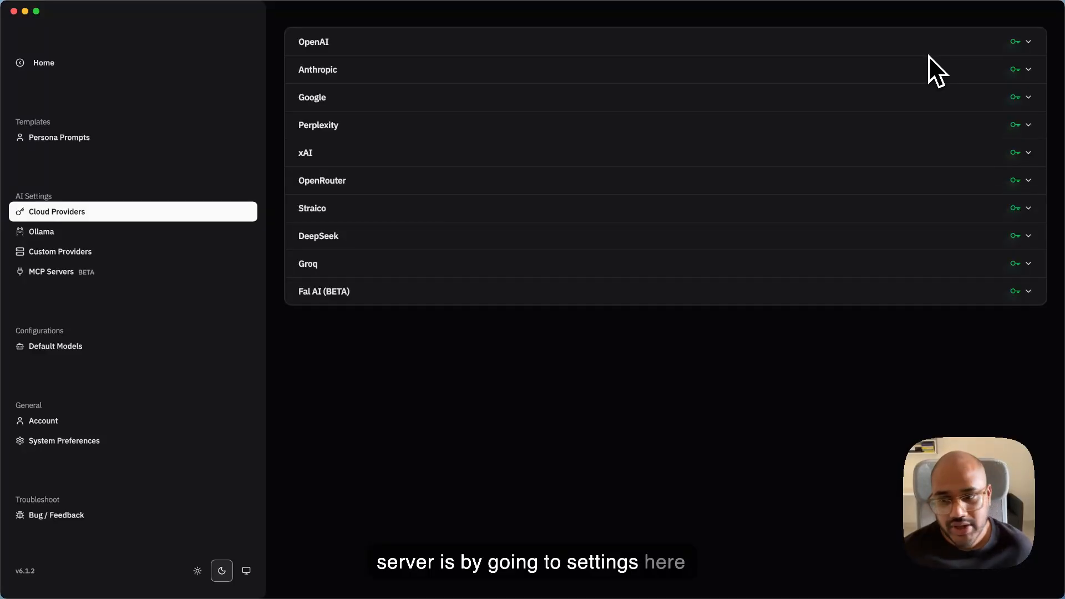
- Review the configured MCP servers in the settings and look at the form for adding a new server
left_click(55, 272)
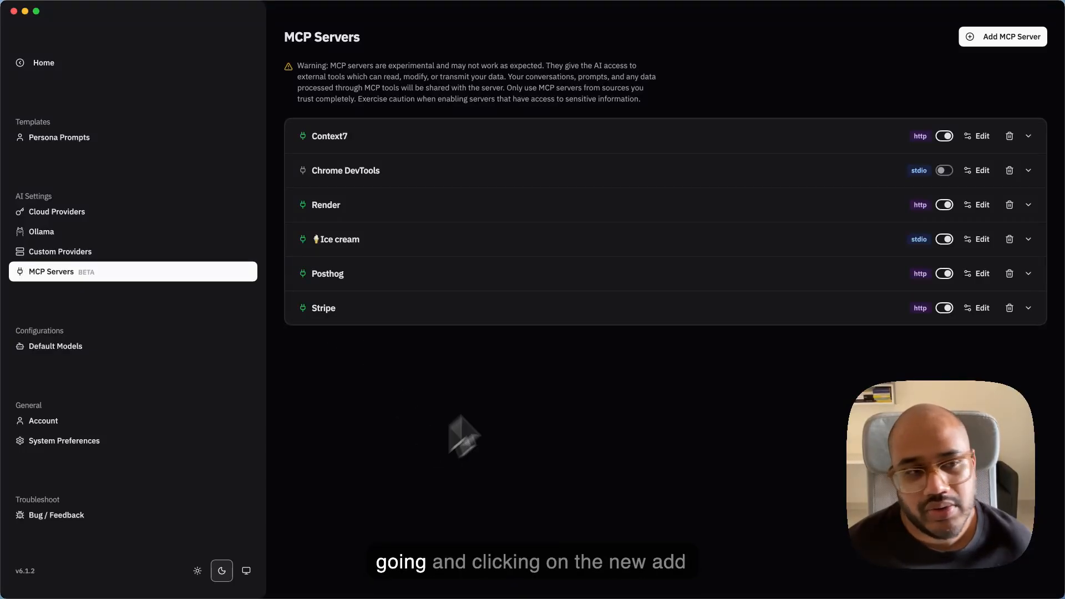
left_click(987, 44)
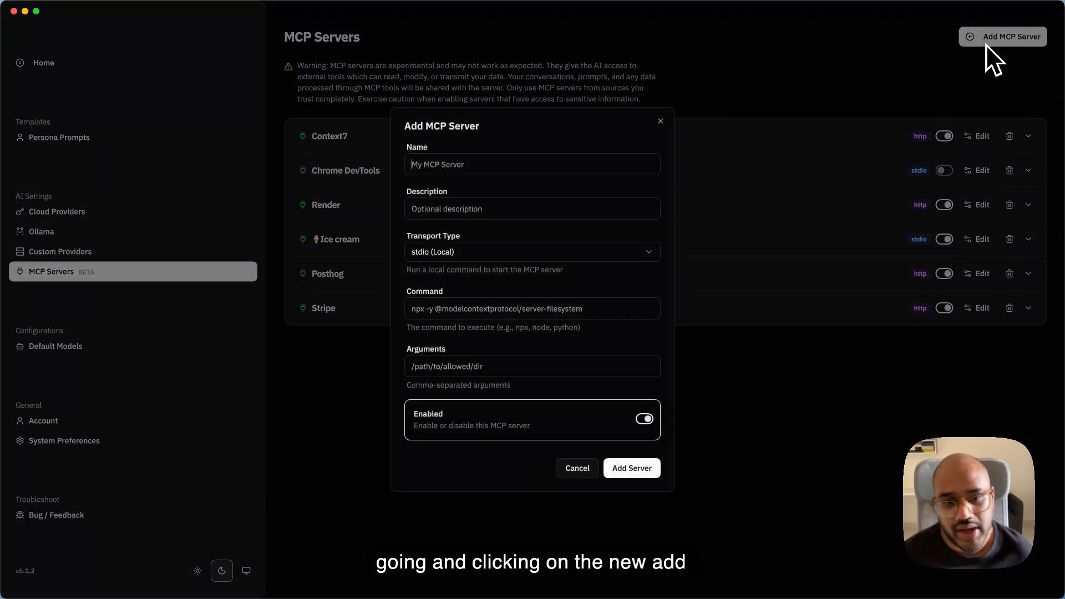
left_click(660, 125)
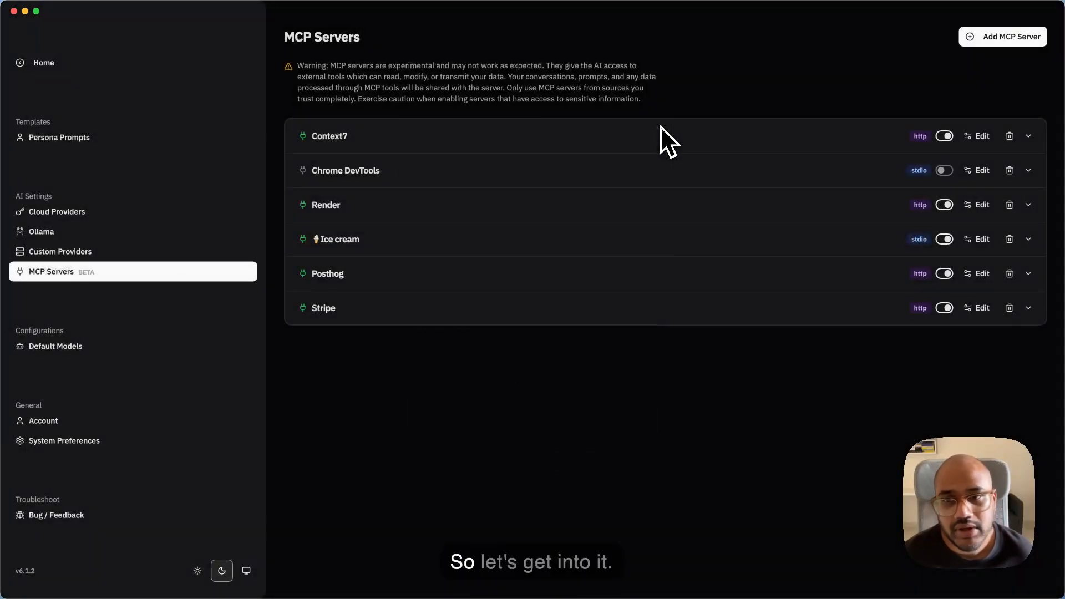
- Return to the canvas list, open the untitled-51 canvas and rename it MCP-demo
left_click(159, 58)
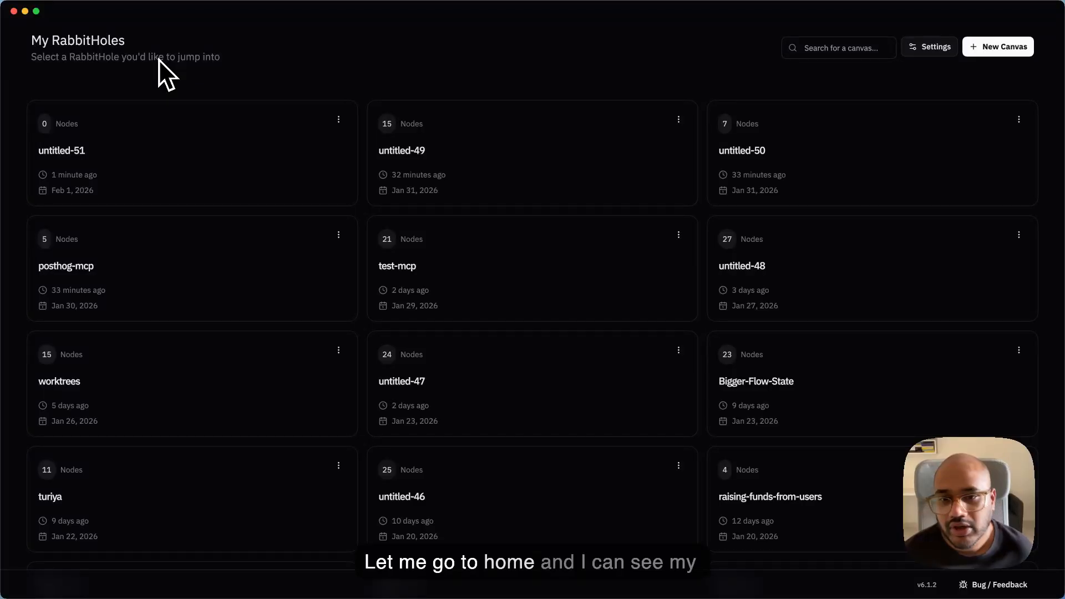
left_click(136, 211)
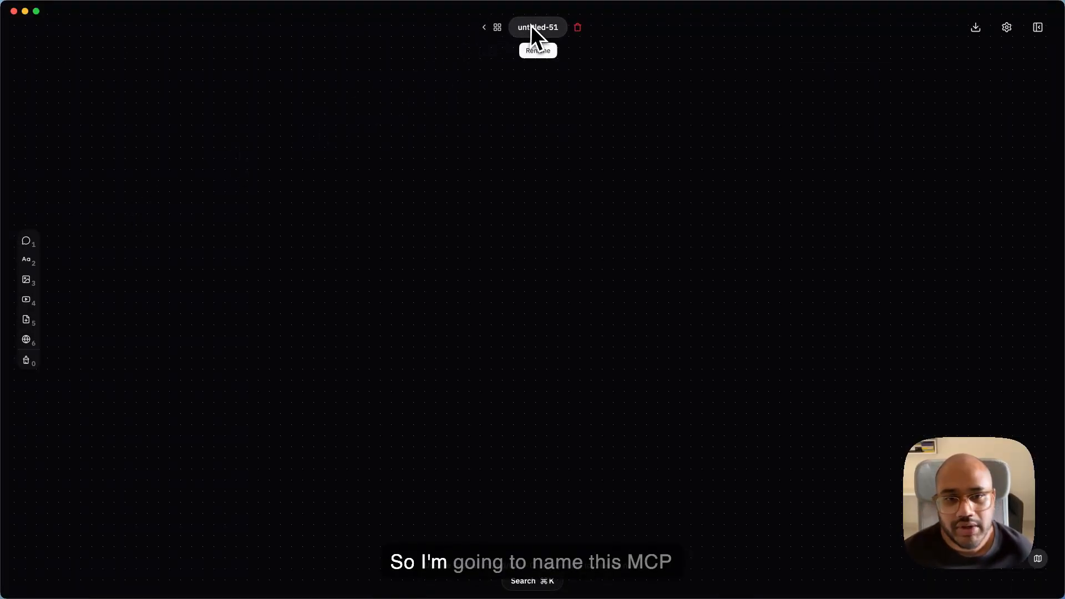
left_click(502, 37)
type("MCP-demo")
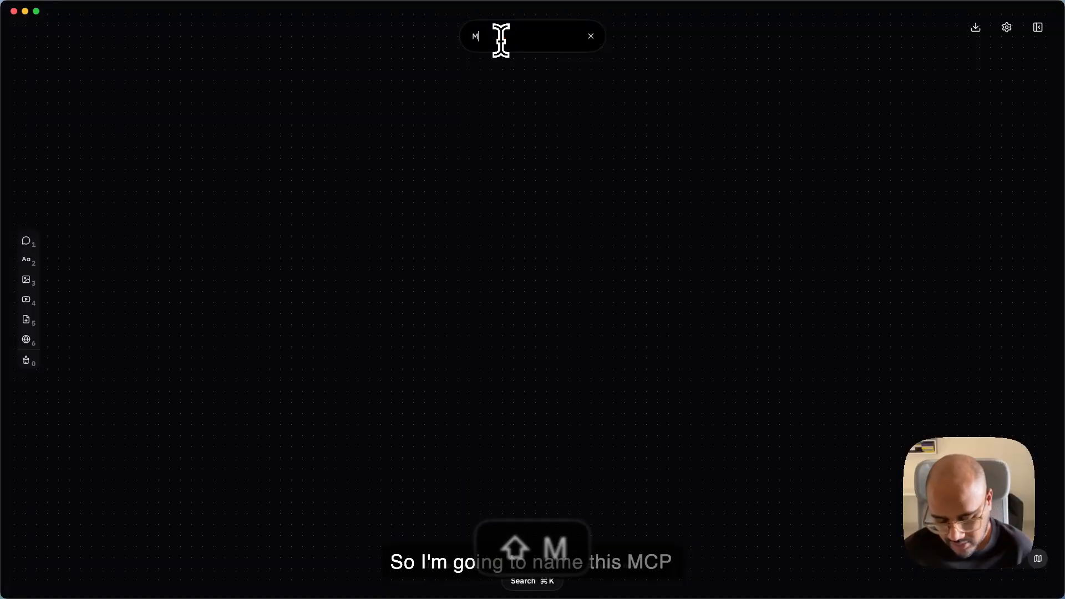
key("Return")
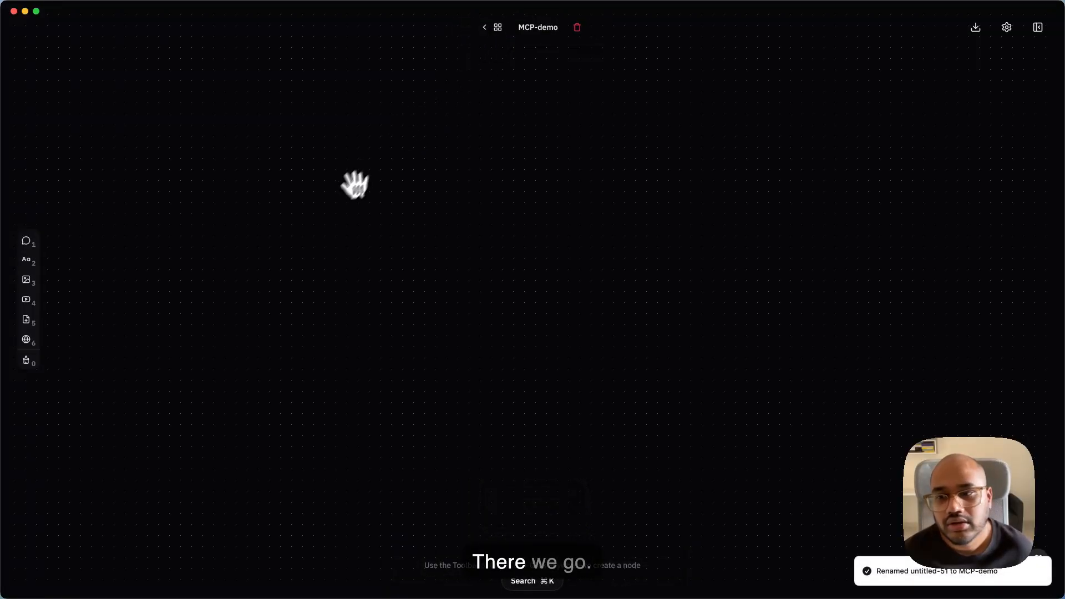
- Add a chat node with the prompt "Generate a list of people who've clicked on the OTP Hero action in the last quarter of 2025."
left_click(26, 241)
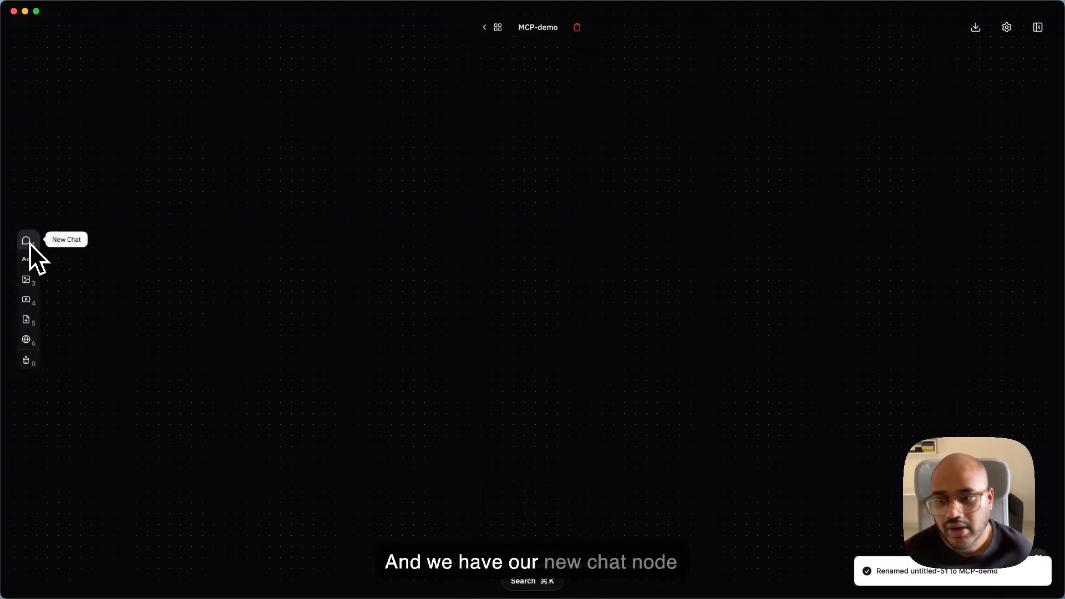
left_click(388, 200)
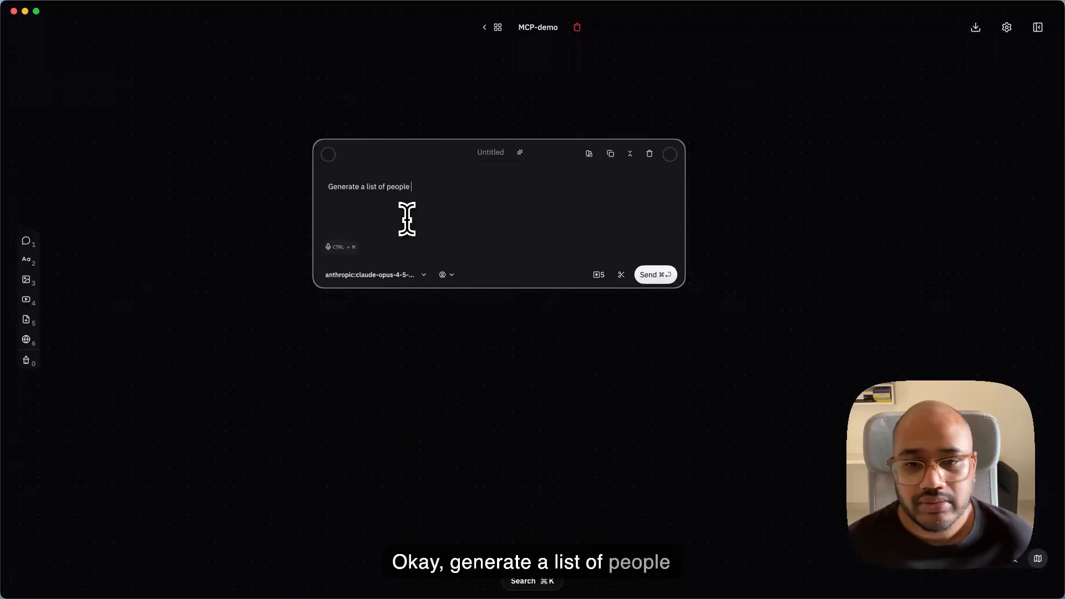
key("BackSpace")
type("who've cliked")
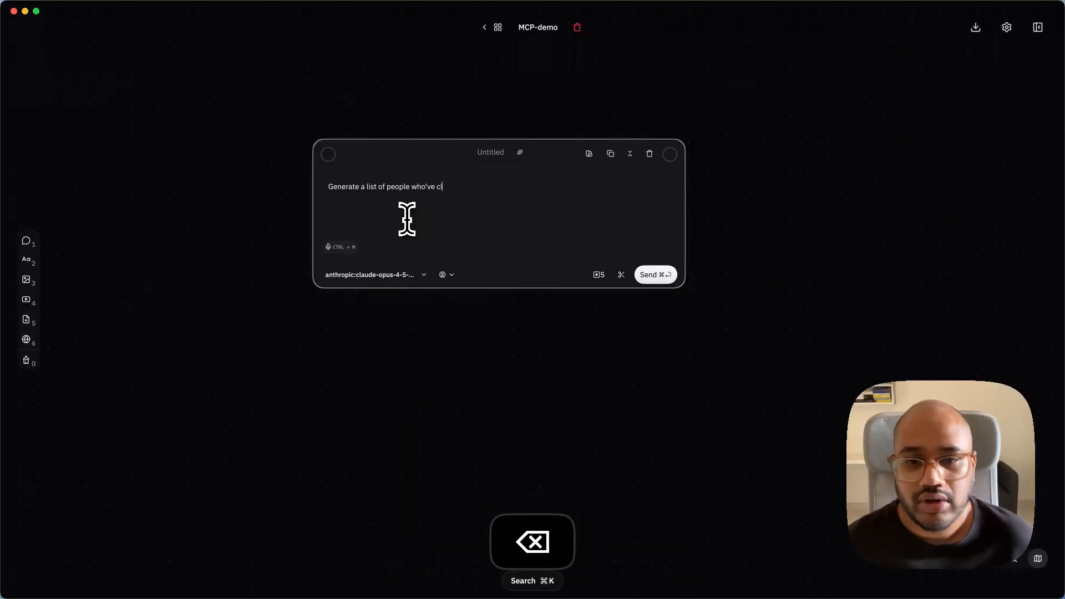
key("BackSpace")
key("BackSpace")
key("BackSpace")
key("BackSpace")
type("ck")
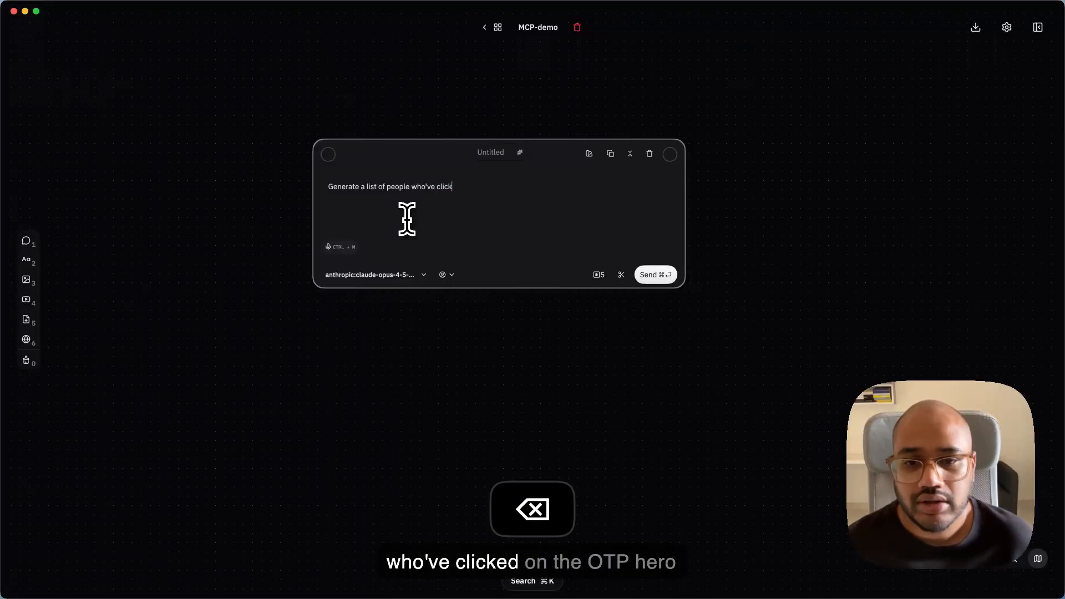
type("ed on the OT")
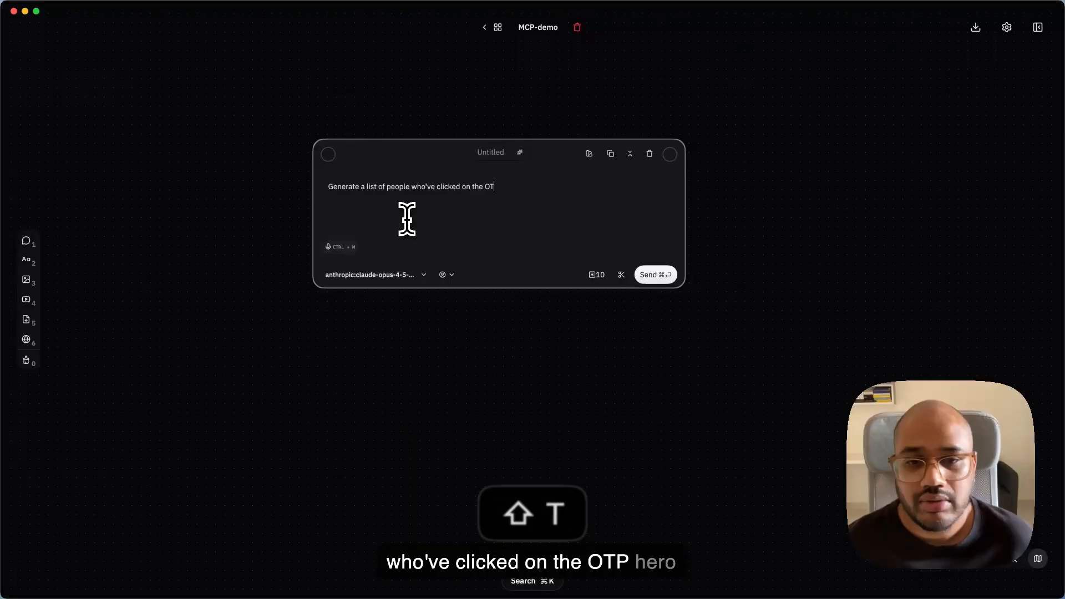
type("P Hero action in the last quaret")
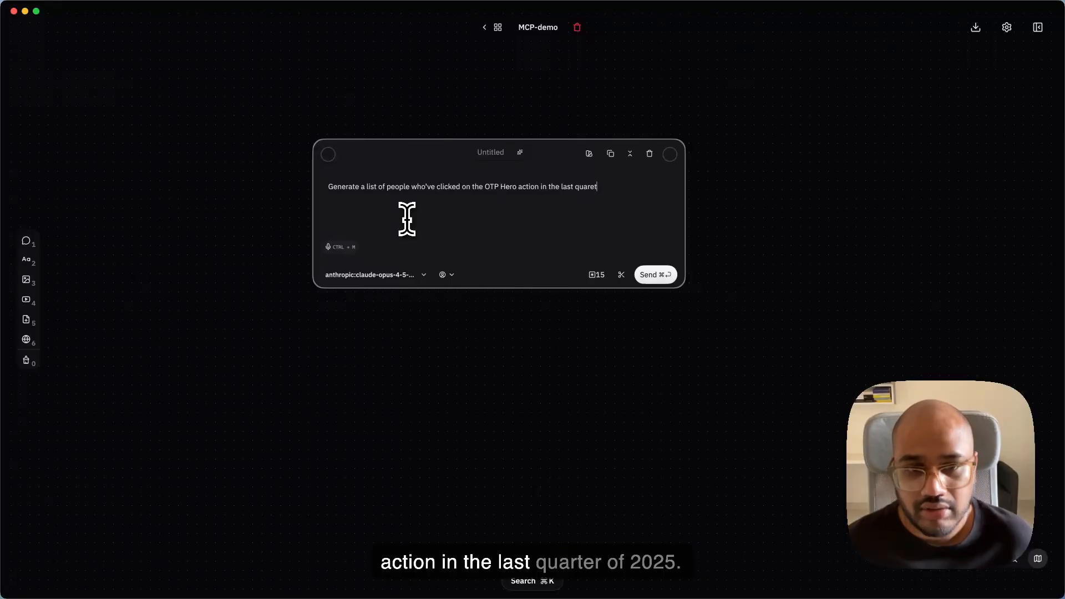
key("BackSpace")
type("er of")
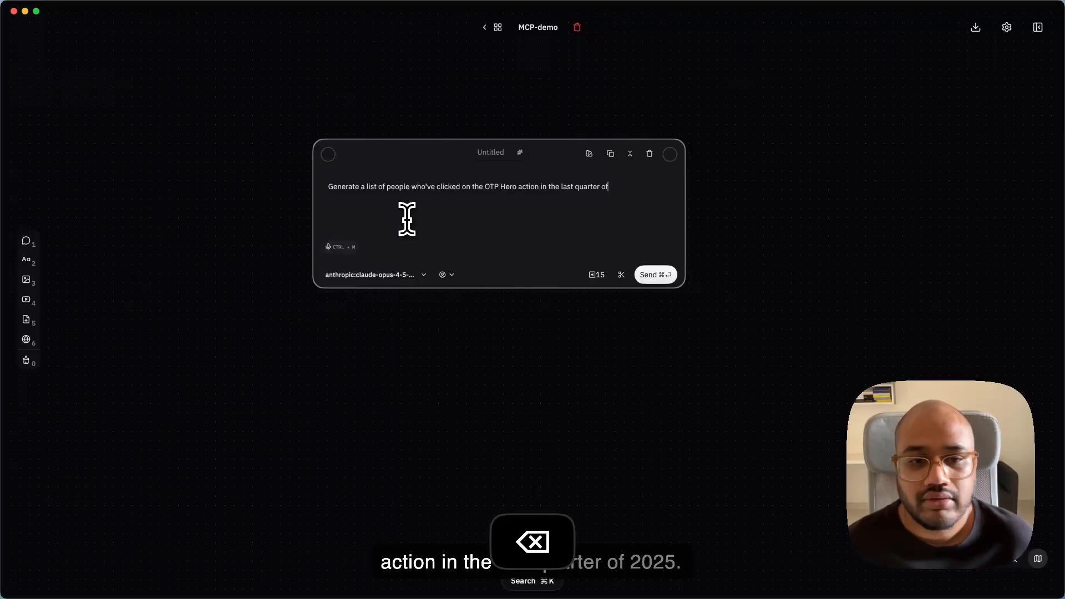
type(" 2025.")
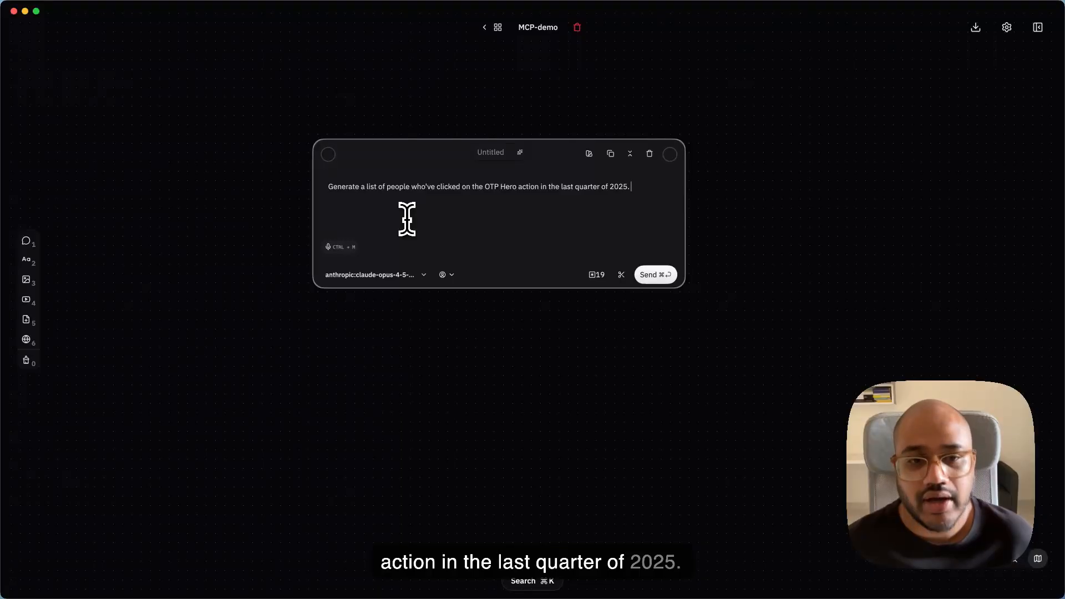
- Insert "& LTD Hero action" into the prompt, directly before "in the last quarter of 2025"
key("alt+Left")
key("alt+Left")
key("alt+Left")
key("alt+Left")
key("alt+Left")
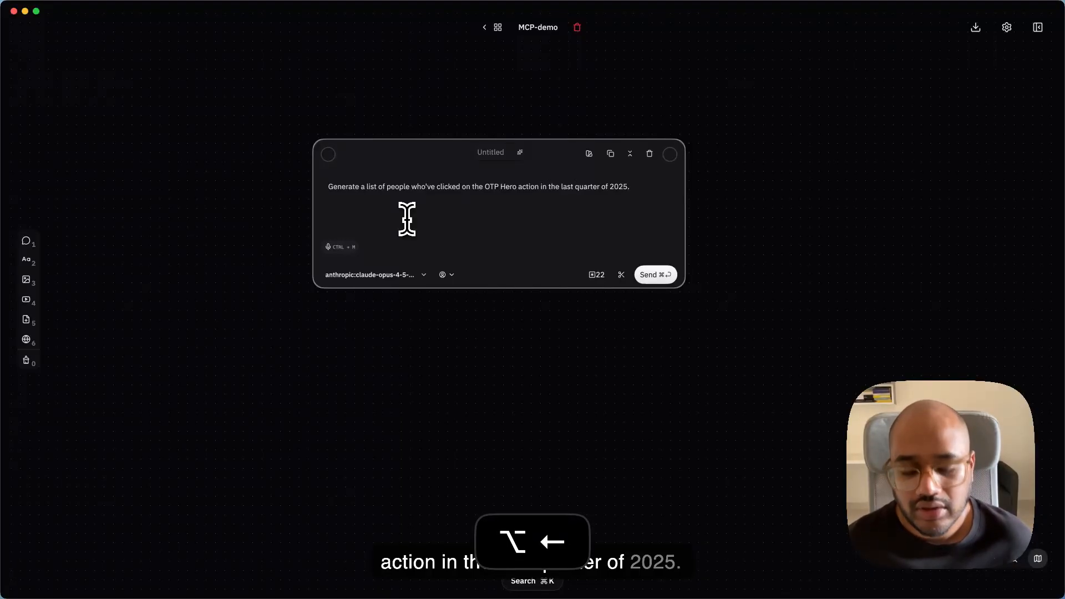
type("& LTD ")
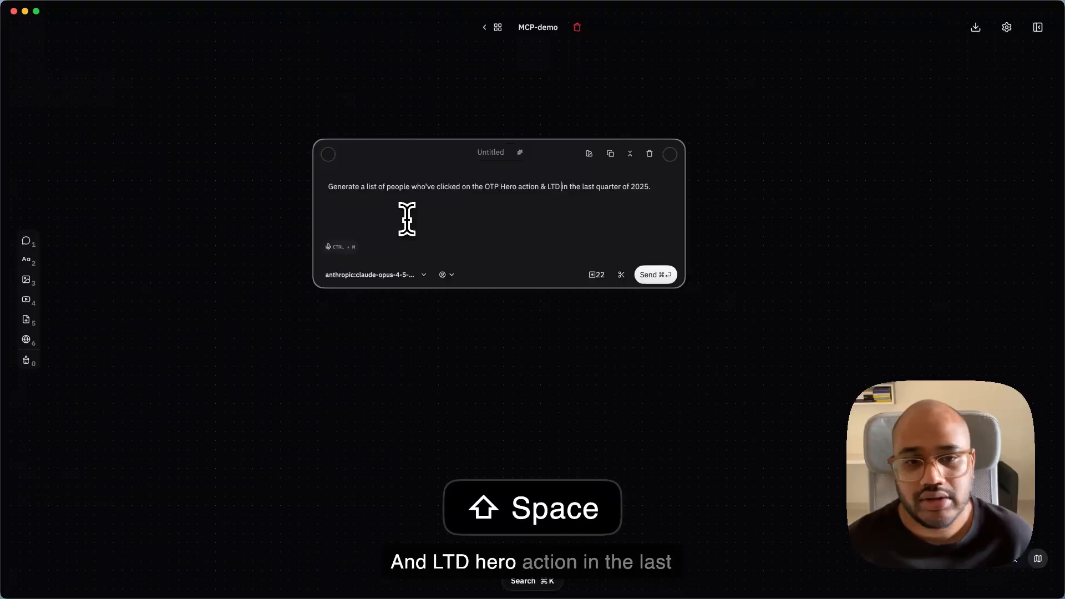
type("Hero action")
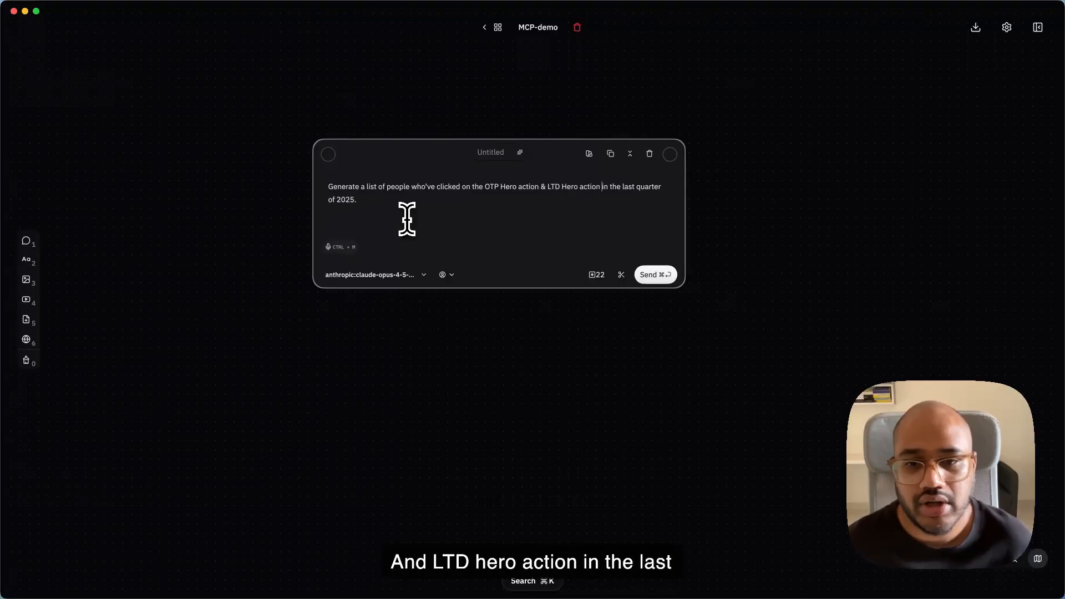
- Append "List them by country of origin." to the end of the prompt and send it
key("Down")
type("List them")
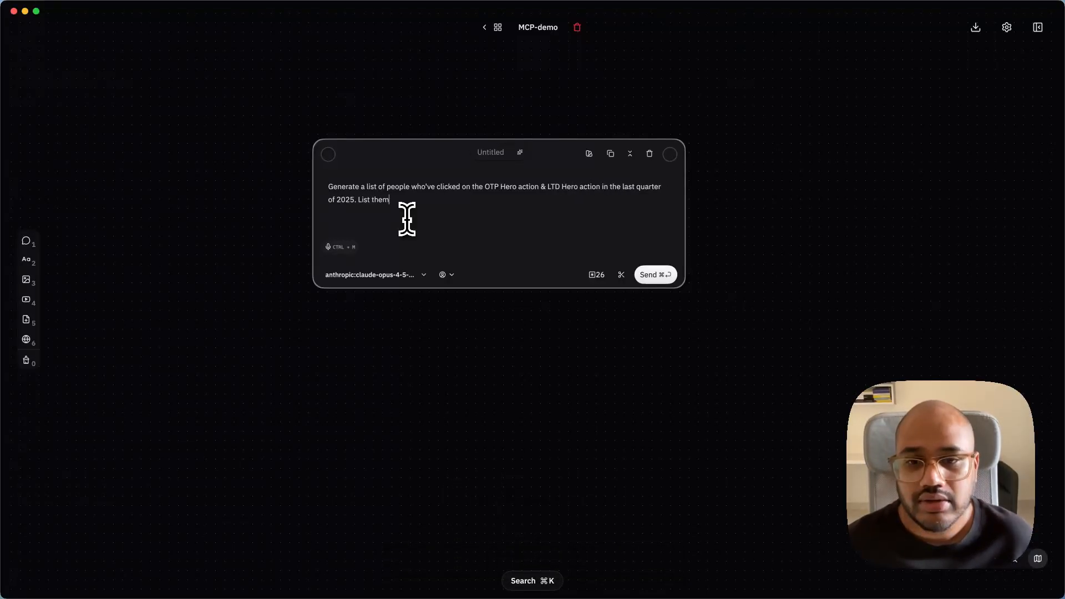
type(" by cou")
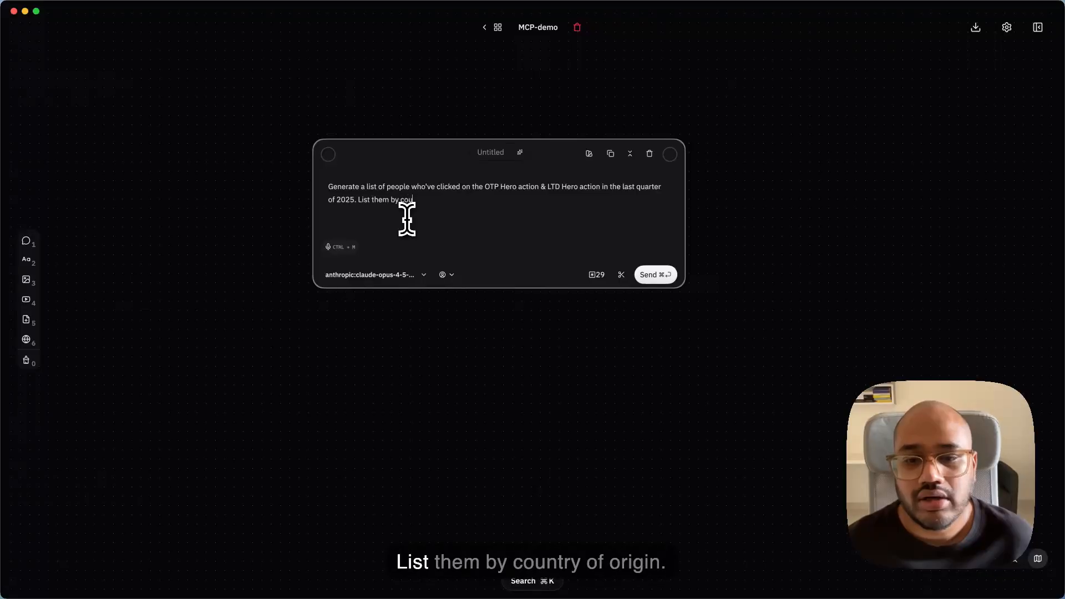
type("ntry of ori")
key("BackSpace")
type("origin.")
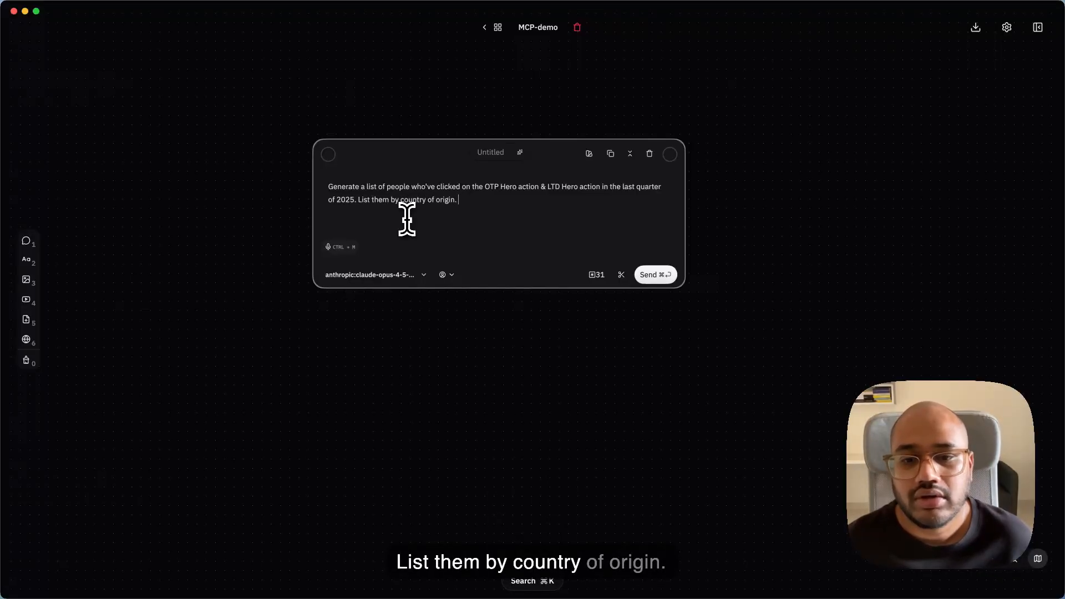
key("super+Return")
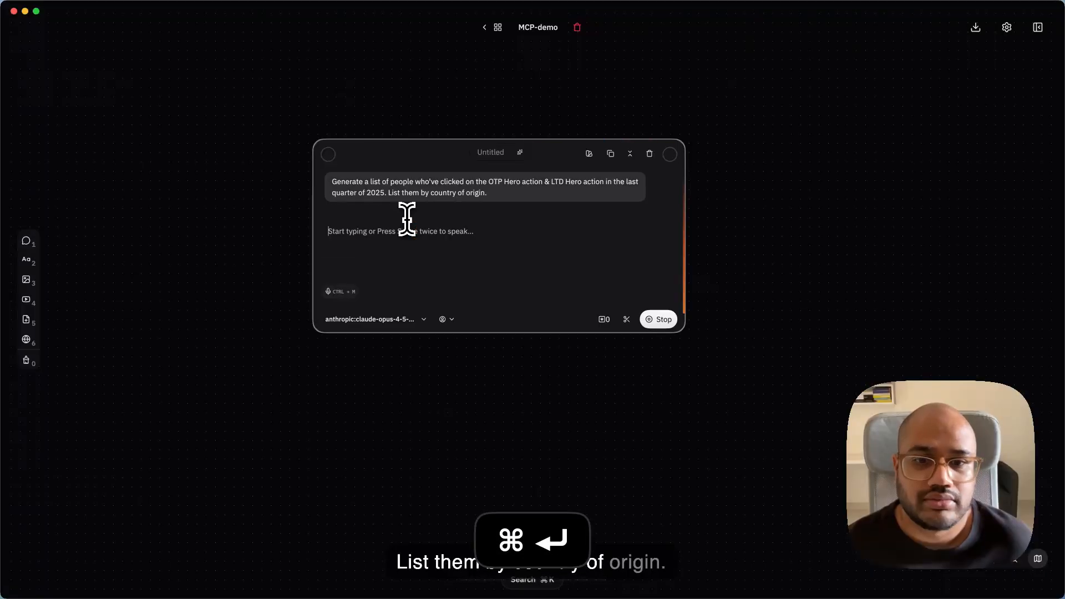
- Stop the response, append "Use PostHog MCP" to the sent message, and save and rerun it
left_click(655, 321)
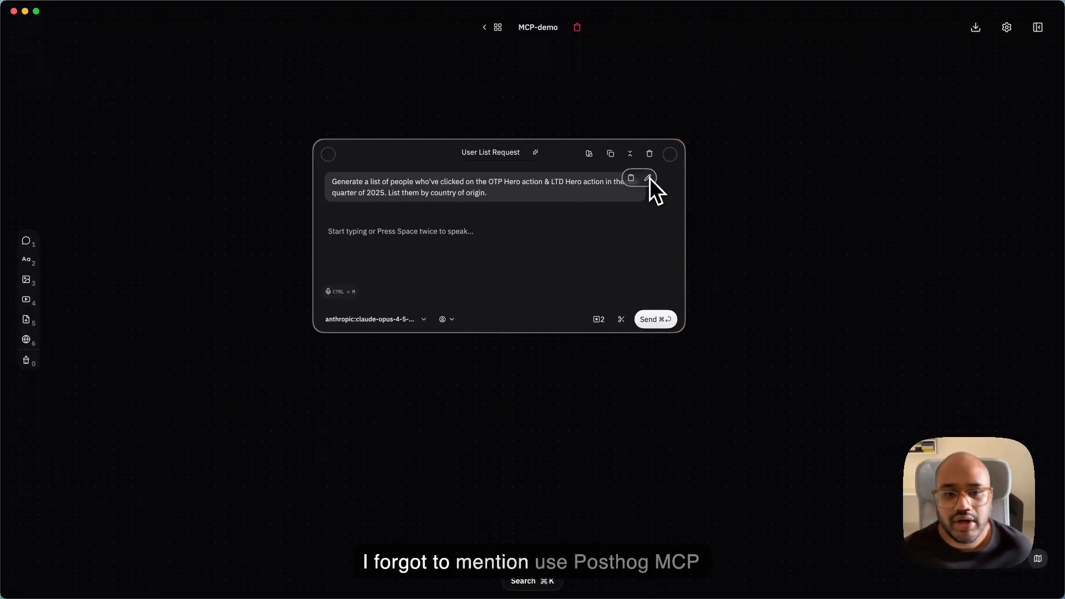
left_click(648, 179)
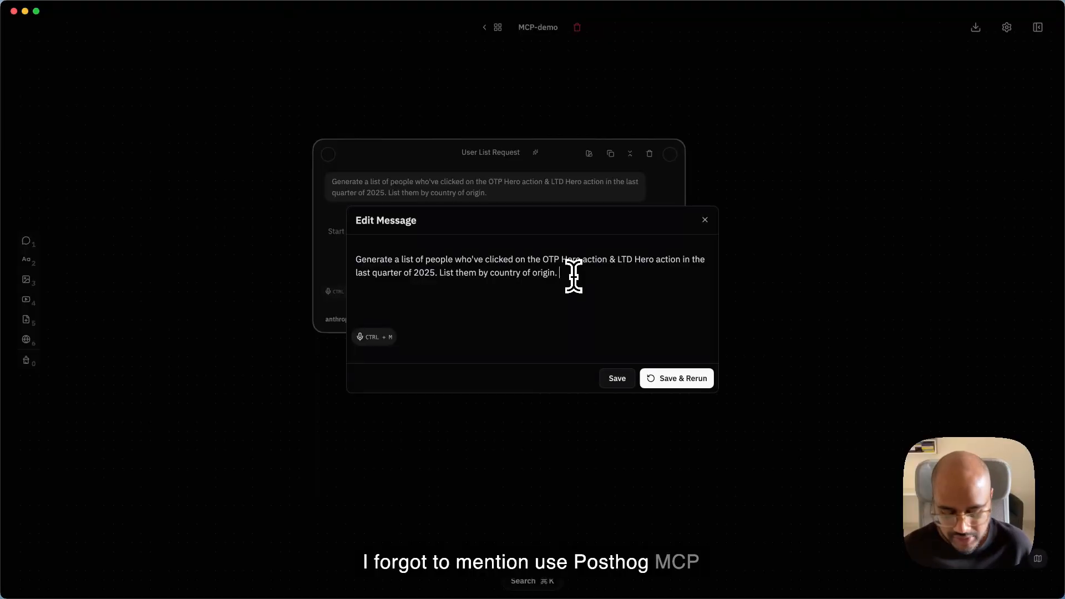
type("Use Pos")
key("BackSpace")
type("st")
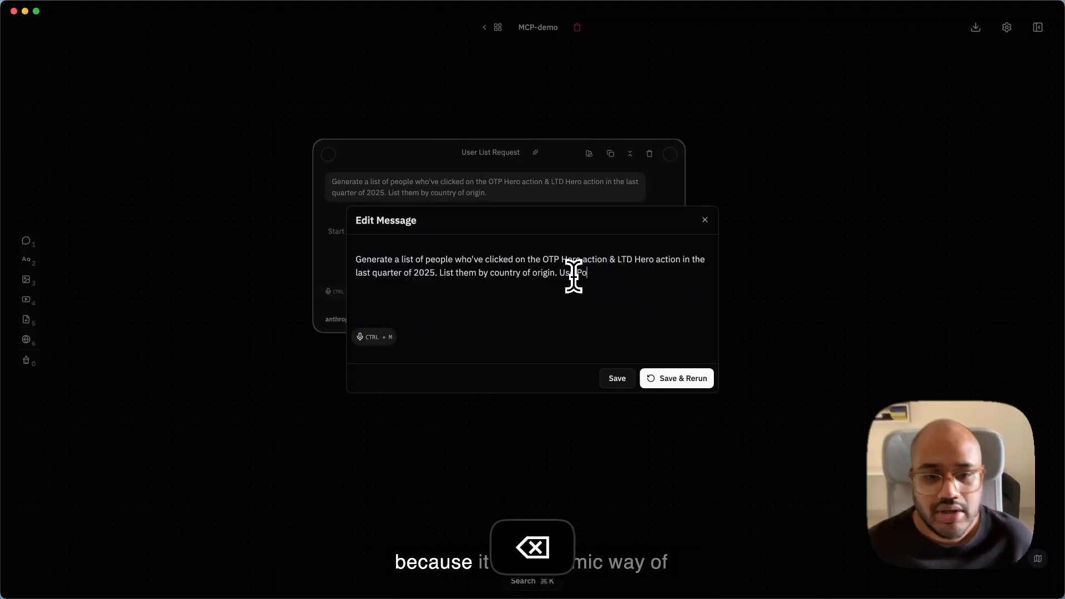
type("Hog")
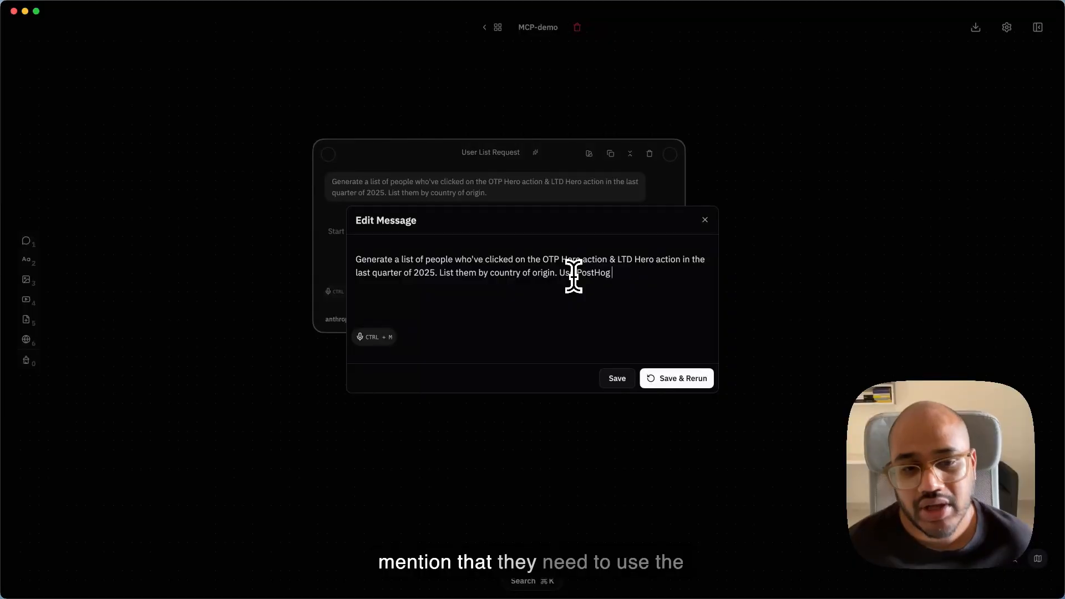
type("MCP")
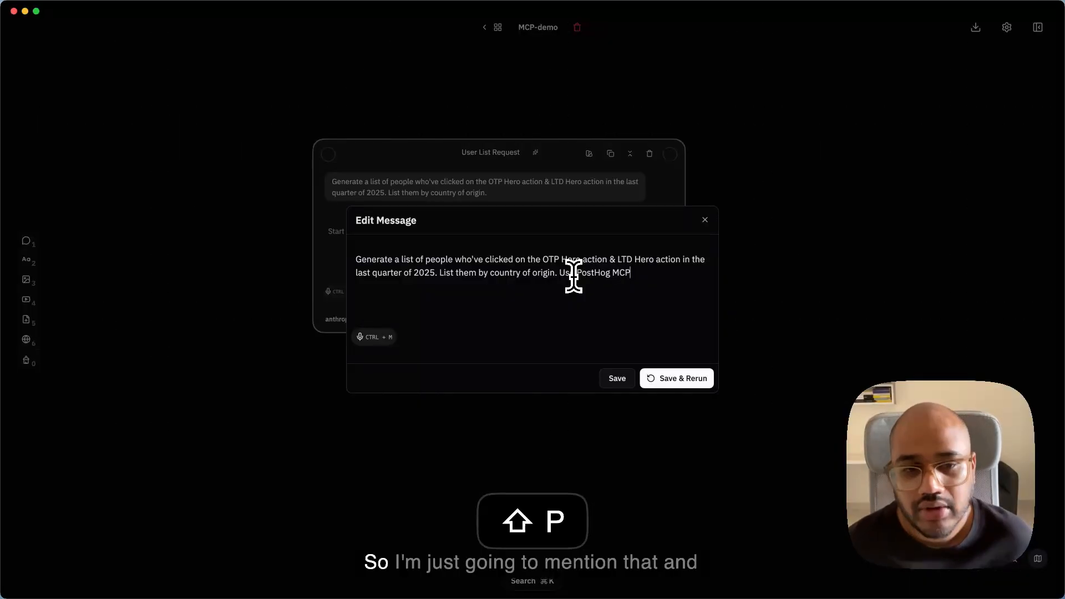
left_click(678, 375)
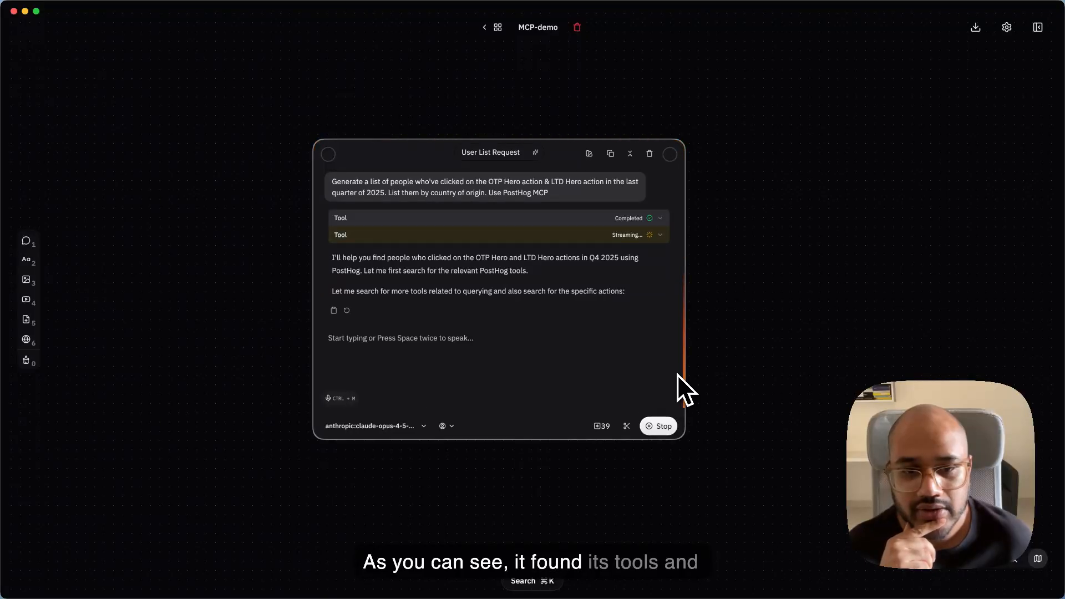
- Inspect the input and output details of the tool calls in the User List Request chat
left_click(588, 241)
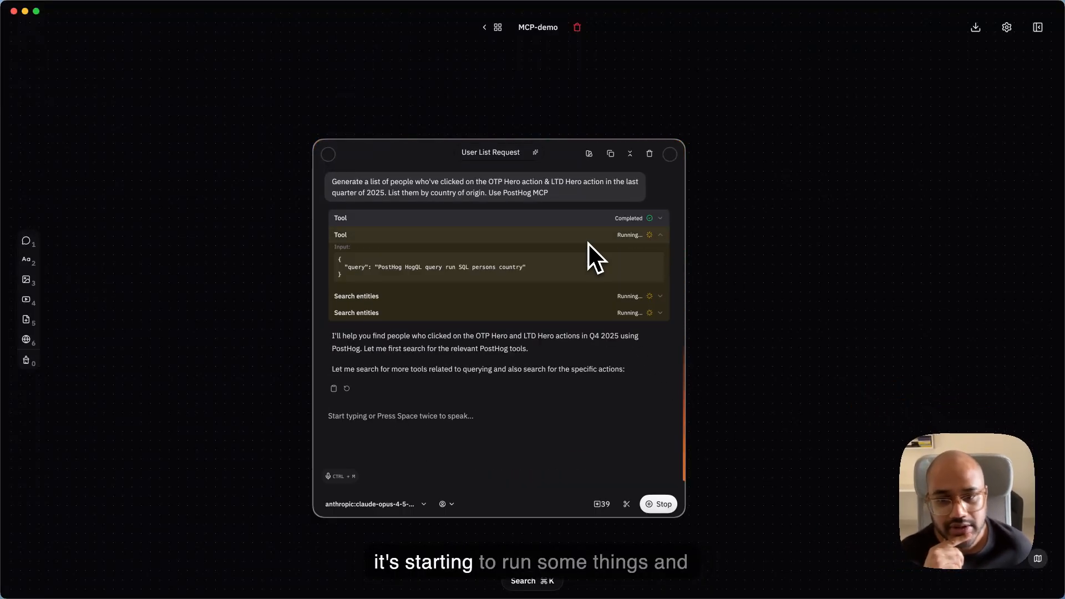
left_click(588, 243)
left_click(578, 263)
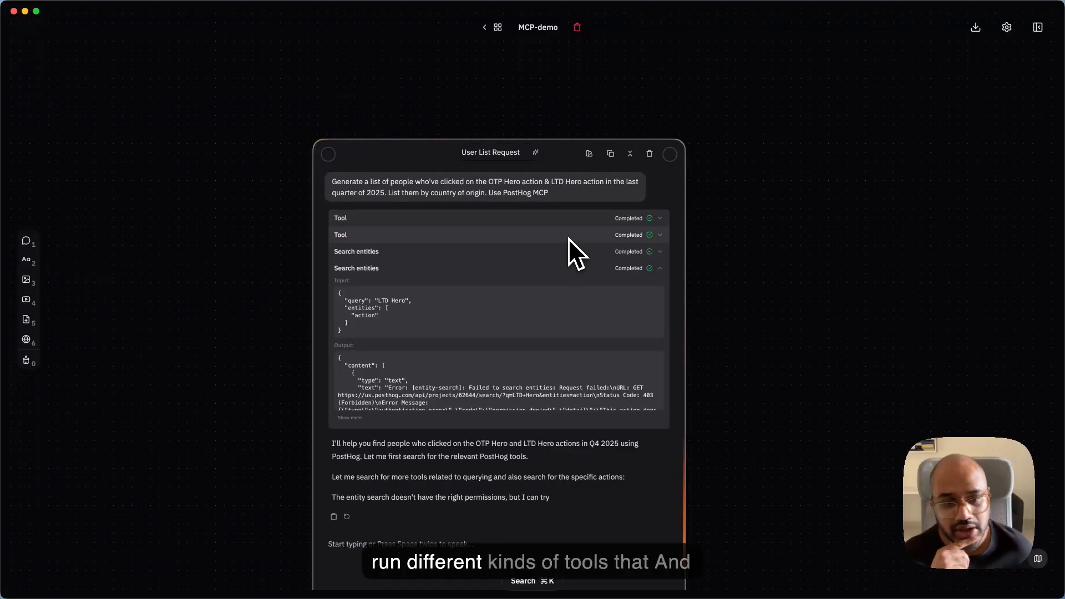
left_click(568, 238)
left_click(568, 238)
left_click(556, 268)
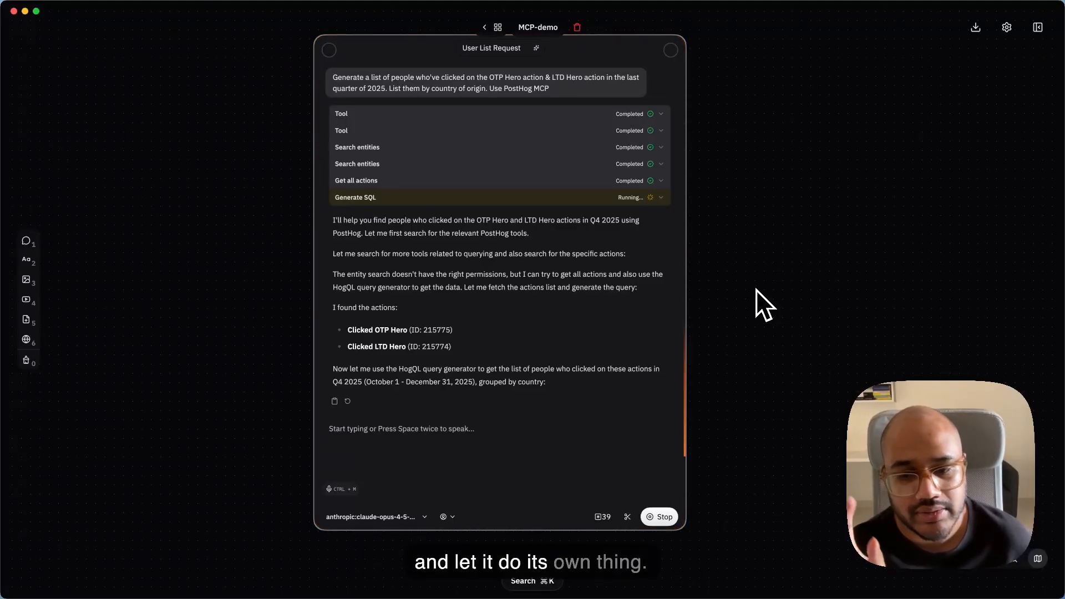
- Add a new chat node on the empty canvas to the right of the User List Request chat
scroll(757, 288, "right", 1)
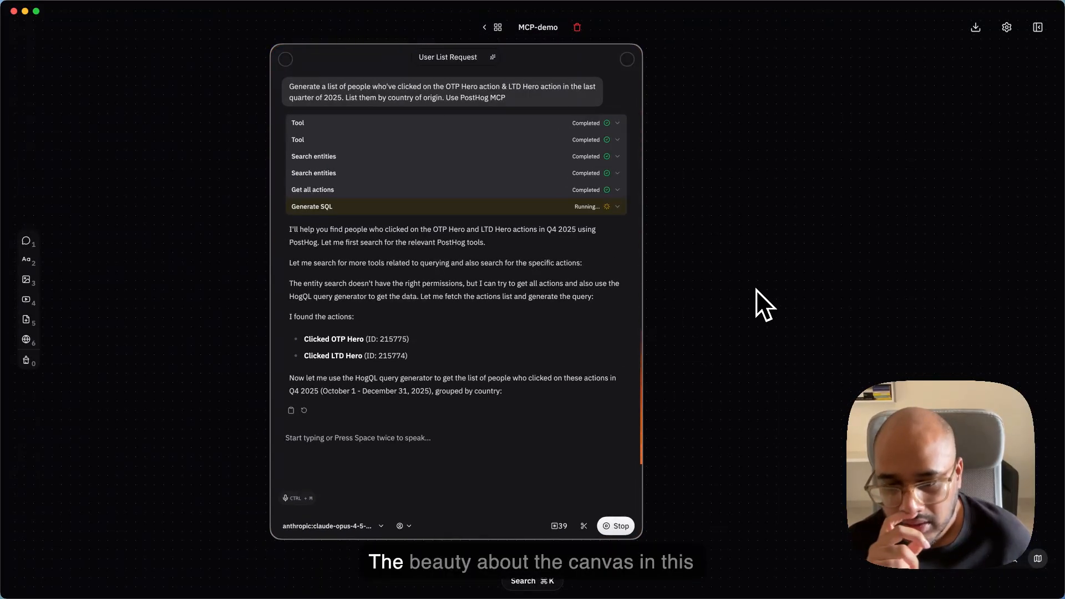
scroll(757, 288, "right", 3)
scroll(757, 289, "up", 1)
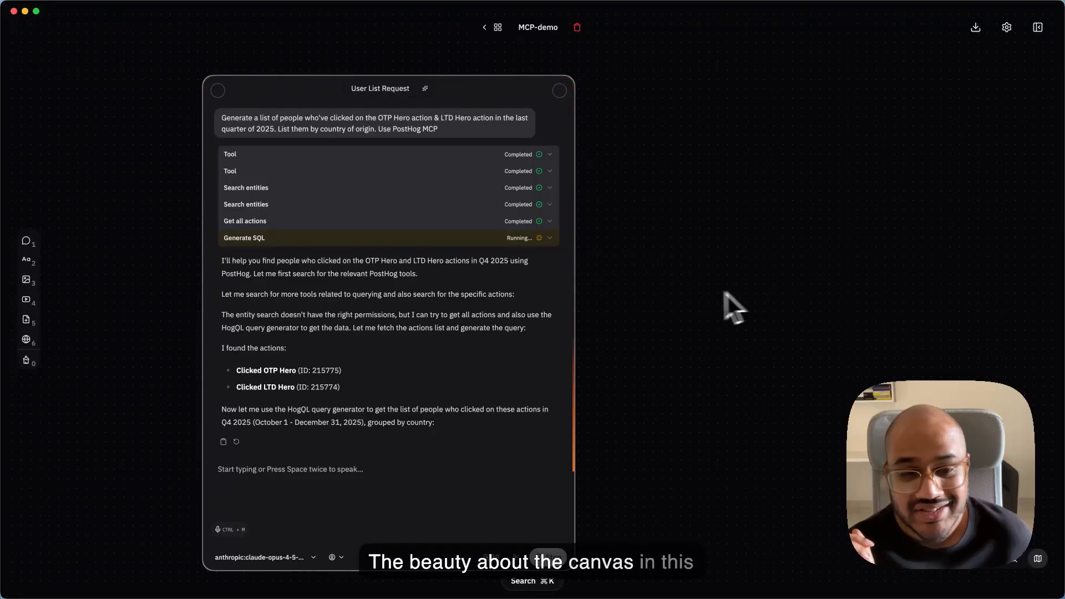
scroll(684, 297, "right", 2)
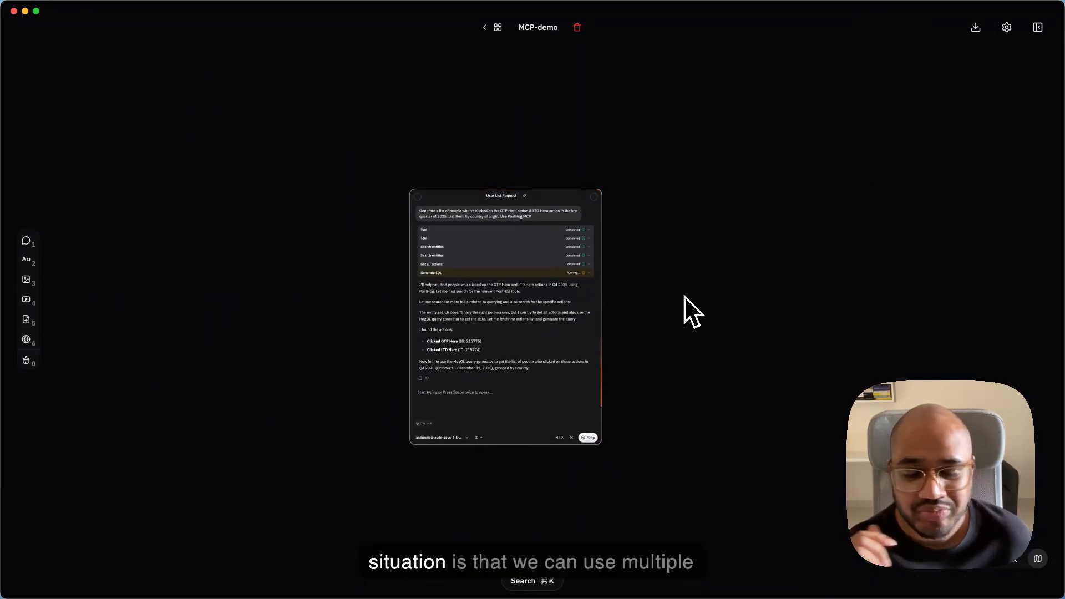
scroll(684, 296, "right", 2)
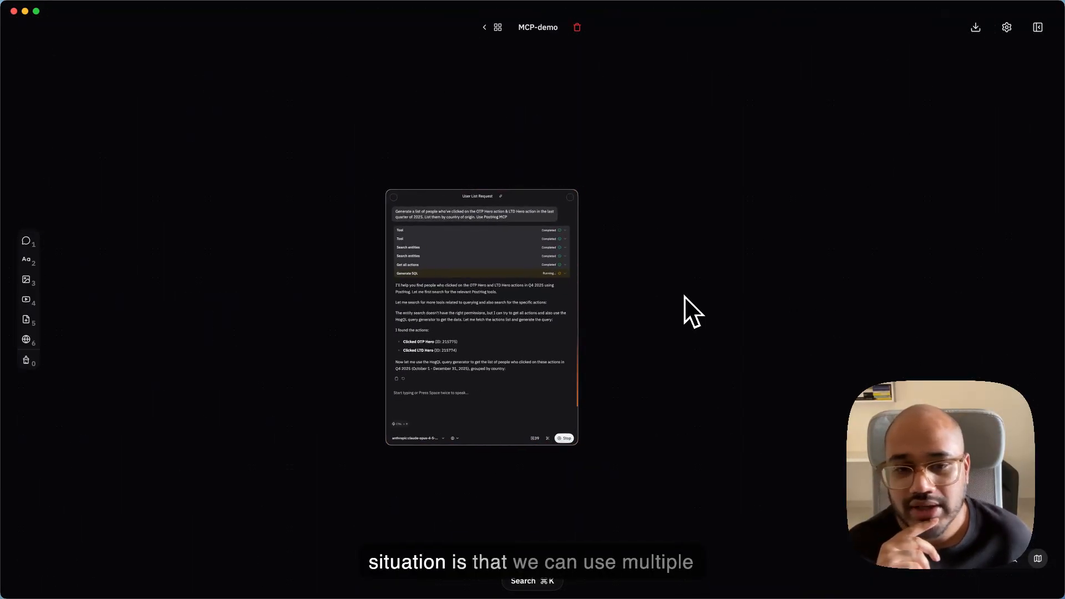
left_click(37, 246)
scroll(649, 211, "up", 3)
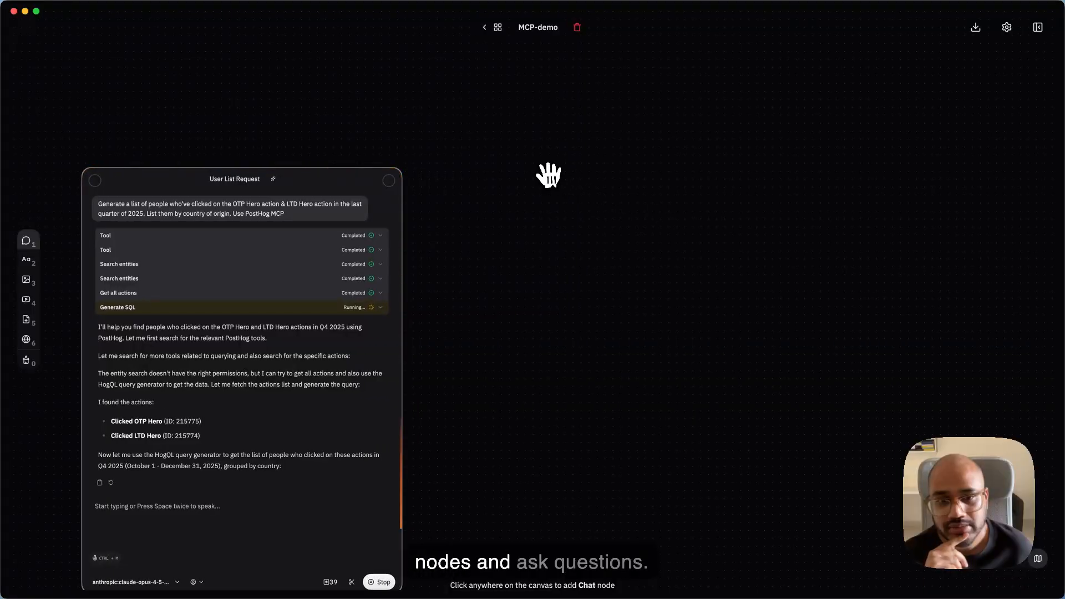
left_click(547, 176)
scroll(455, 192, "left", 3)
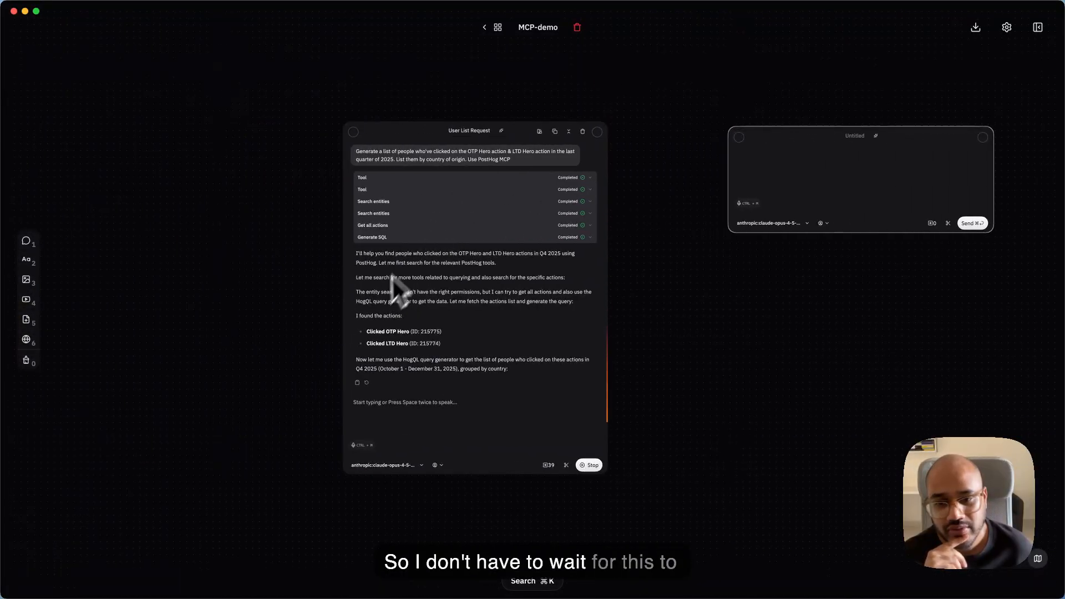
- Begin the new chat's prompt with "Generate a list of sales categorized by $89 plan and"
scroll(679, 248, "right", 4)
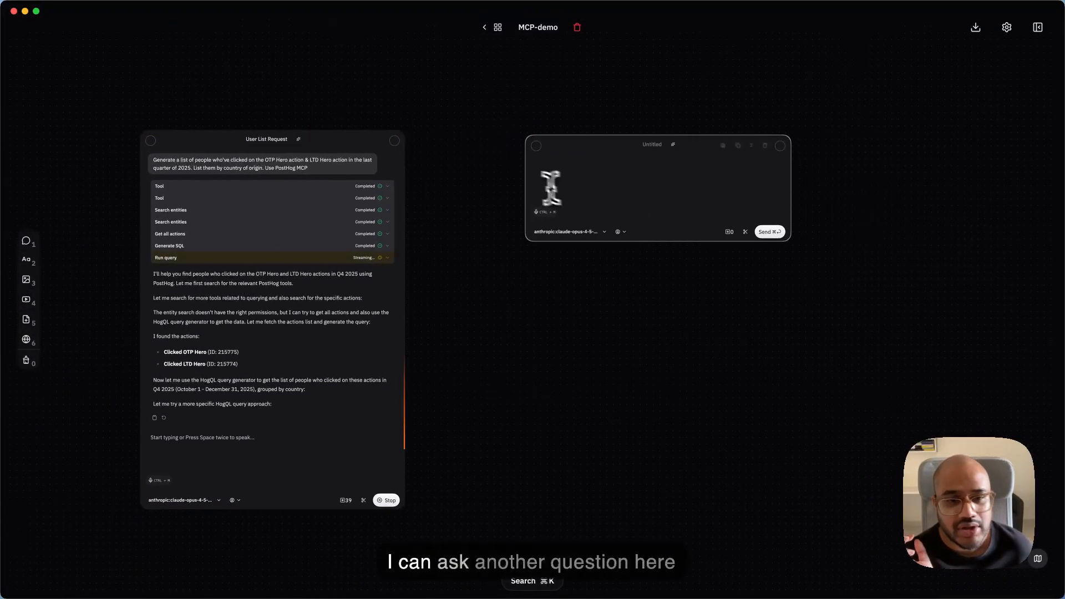
scroll(531, 179, "up", 3)
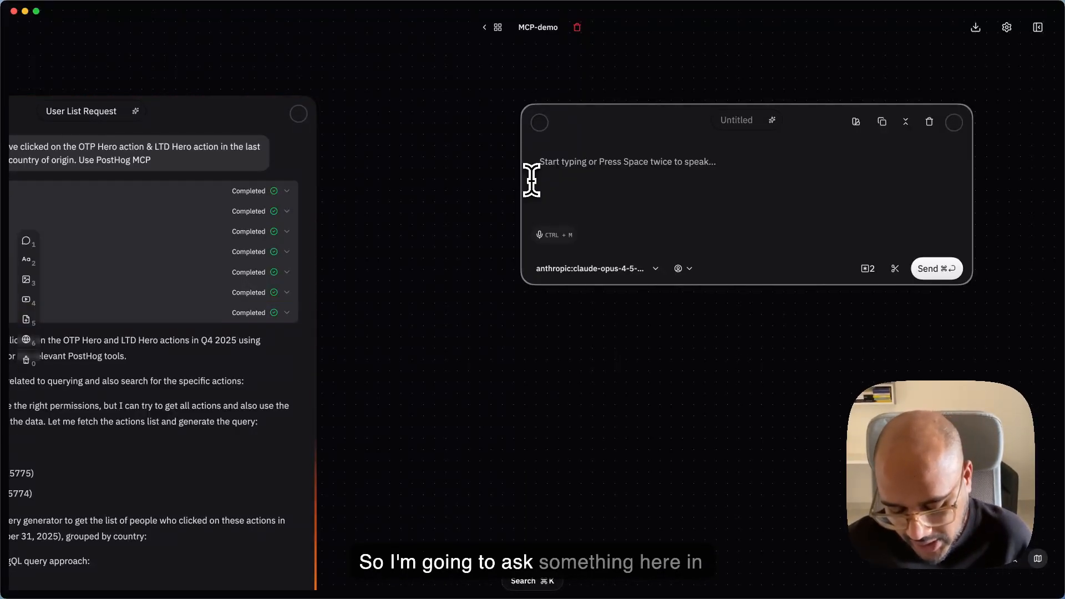
type("Gener")
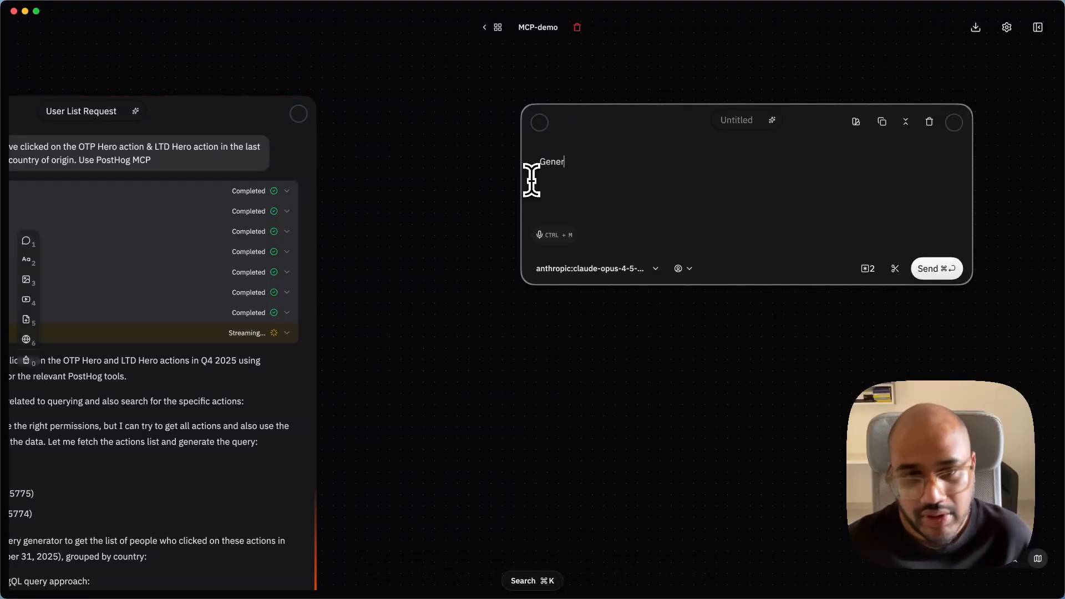
type("ate a list of sl")
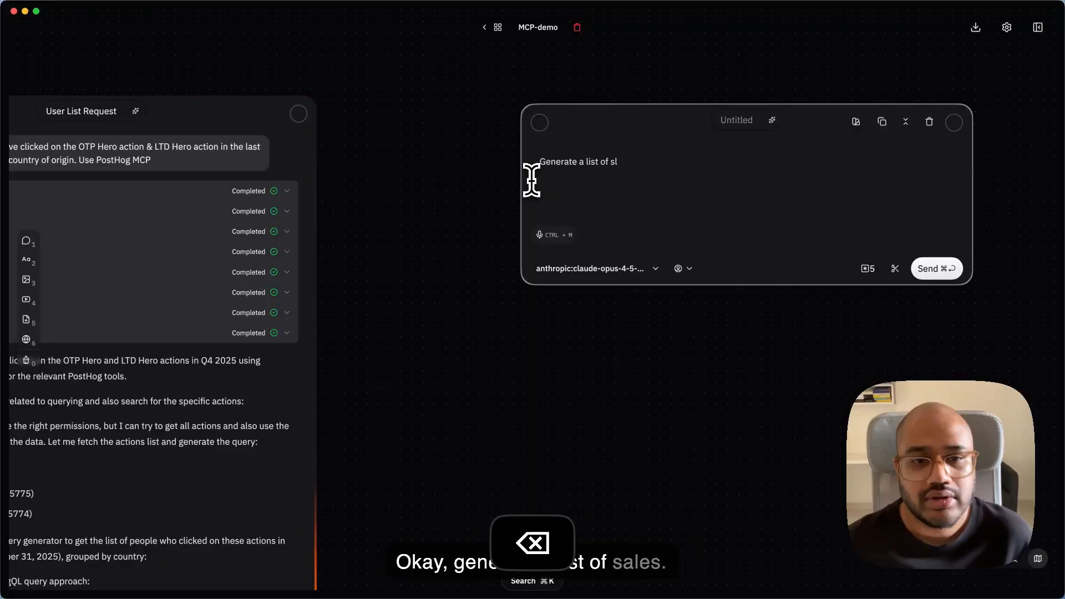
key("BackSpace")
type("ales fil")
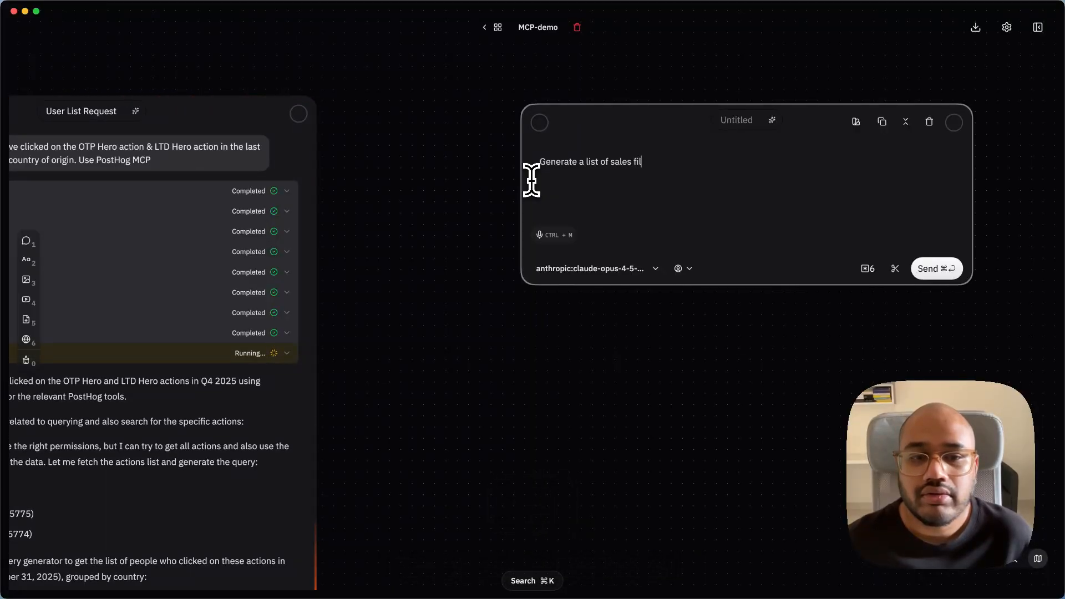
type("t")
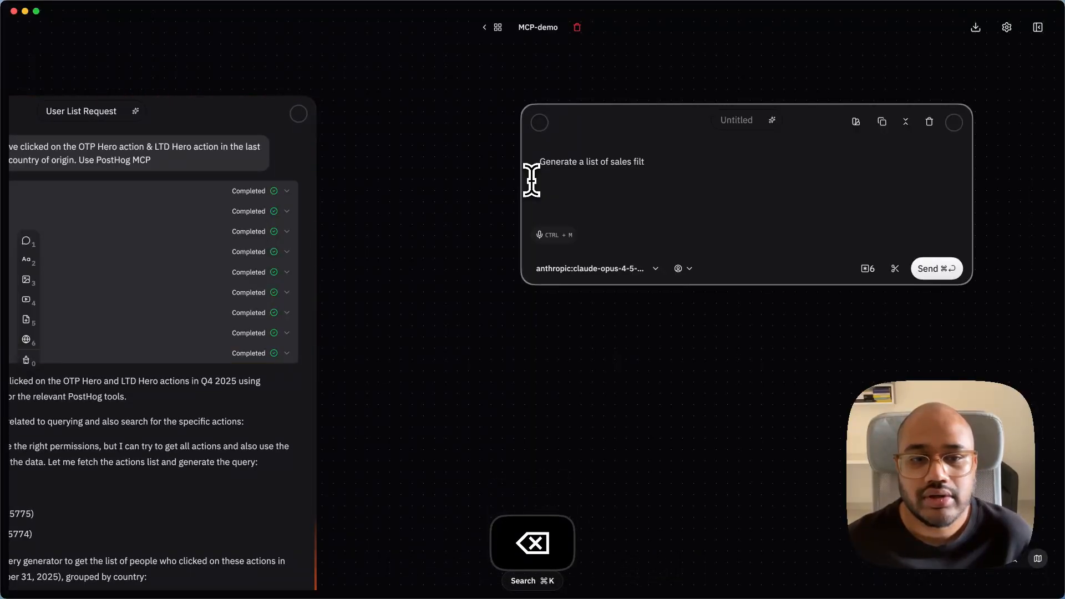
key("BackSpace")
key("BackSpace")
key("BackSpace")
key("BackSpace")
type("catr")
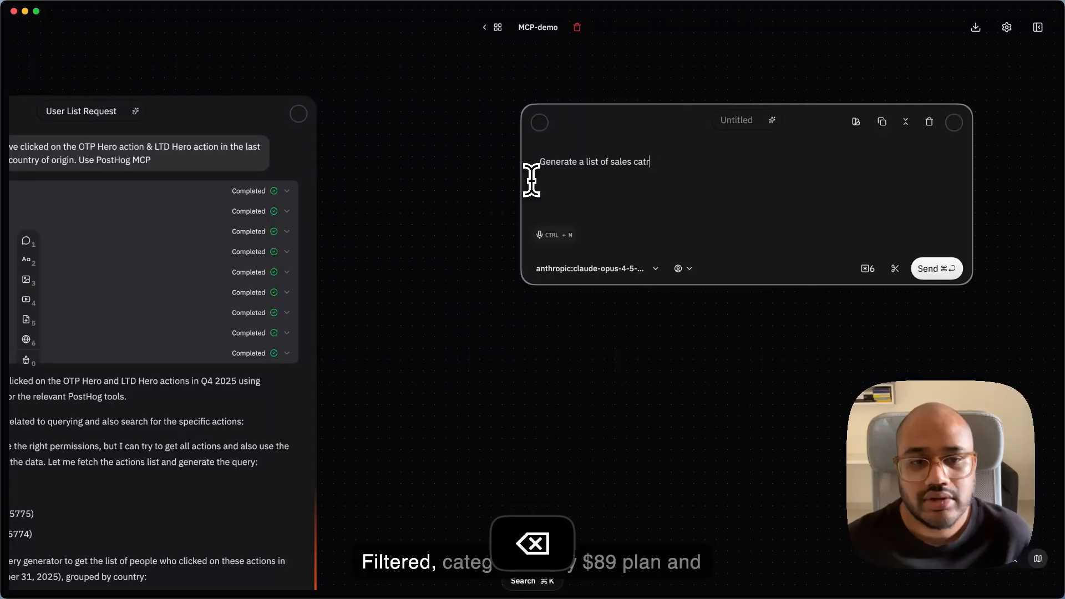
key("BackSpace")
type("egorized by $89 plan and th e")
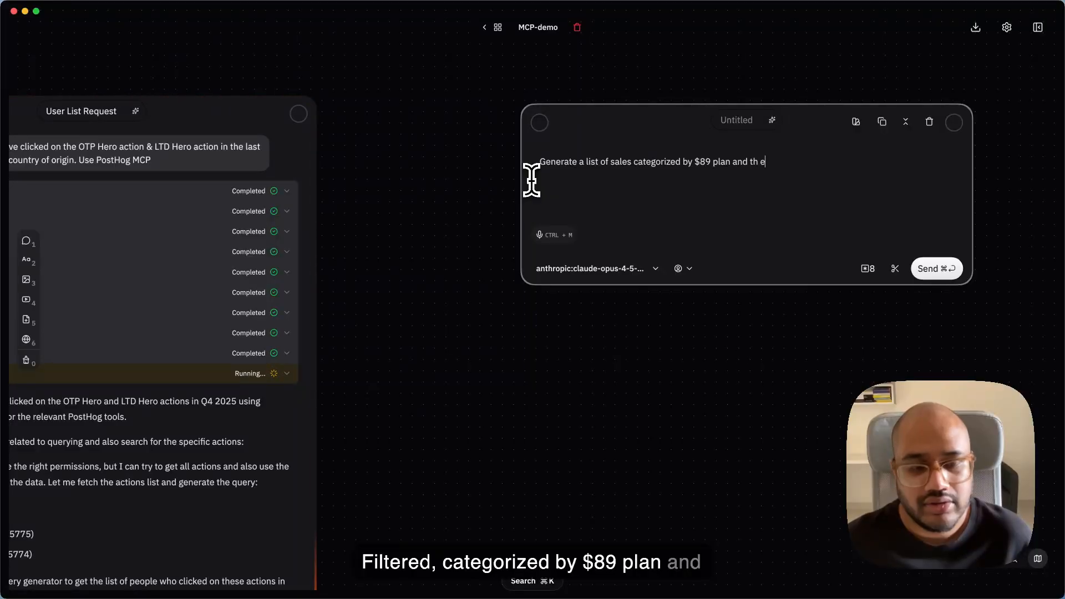
- Continue the prompt with "the $249 ltd plan", correcting the misplaced space in "the"
type("249 ltd plan")
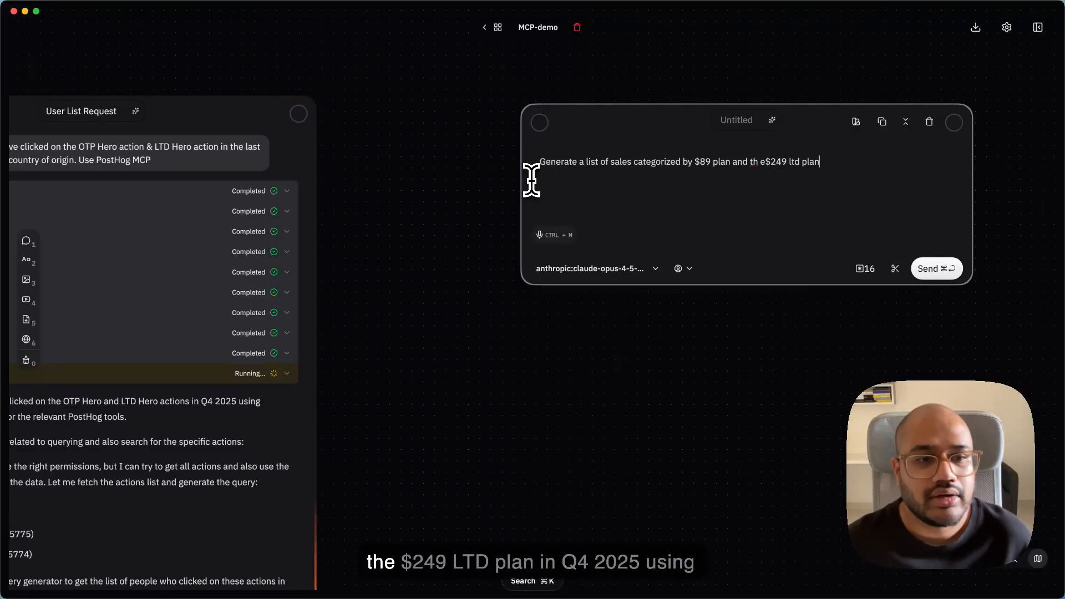
key("Left")
key("Left")
key("Left")
key("Left")
key("Left")
key("Left")
key("Left")
key("Left")
key("Left")
key("Left")
key("Left")
key("Left")
key("Left")
key("Left")
key("BackSpace")
key("Right")
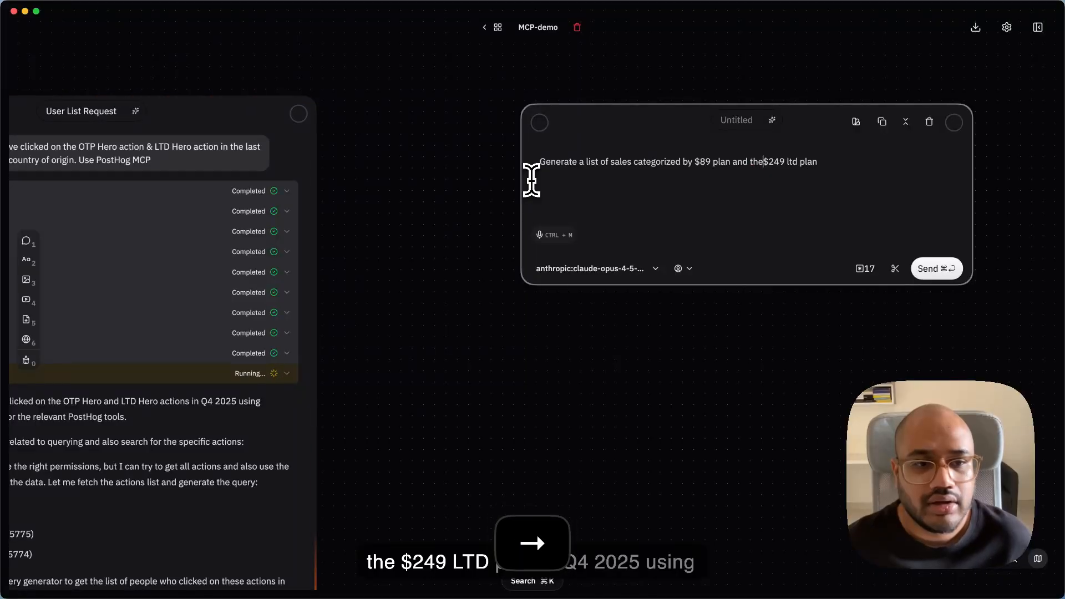
- Append "in q4 2025 using stripe MCP." to the end of the sales prompt
key("super+Right")
type("in q4 2025")
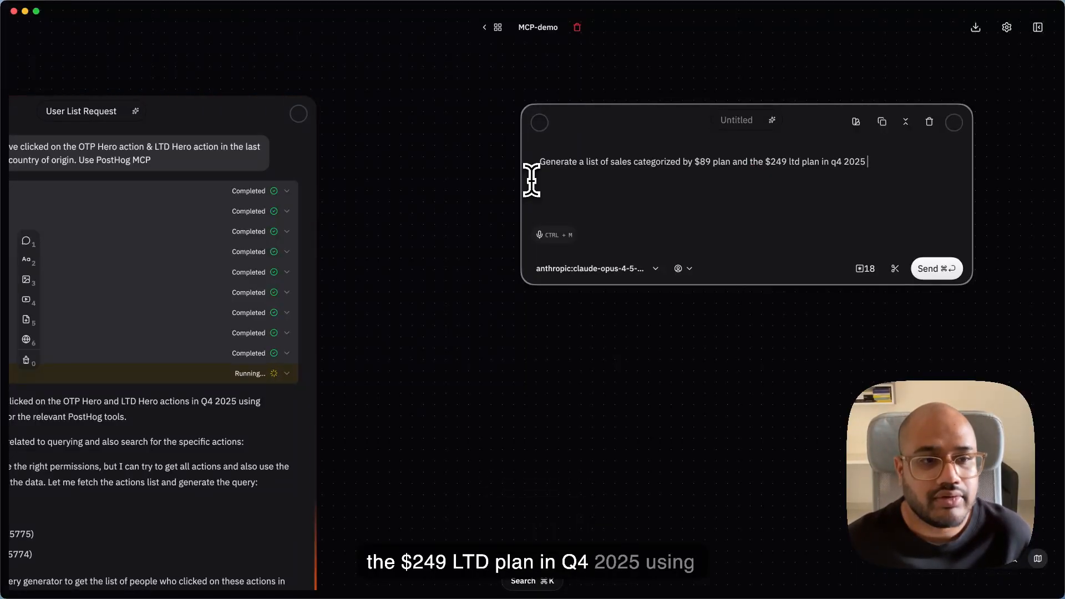
type(" using stri")
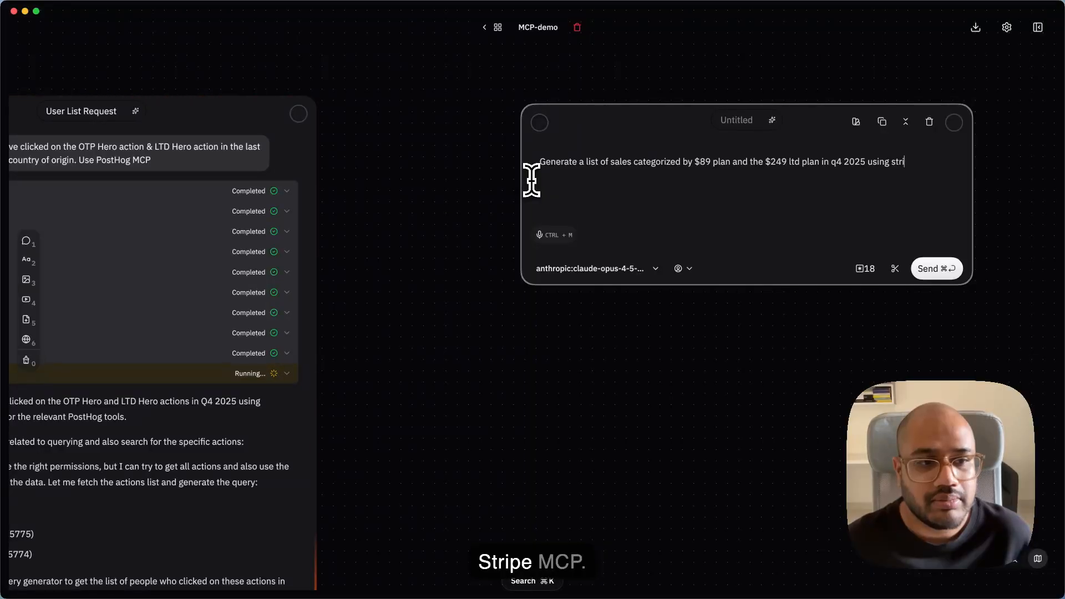
type("pe MCP>")
key("BackSpace")
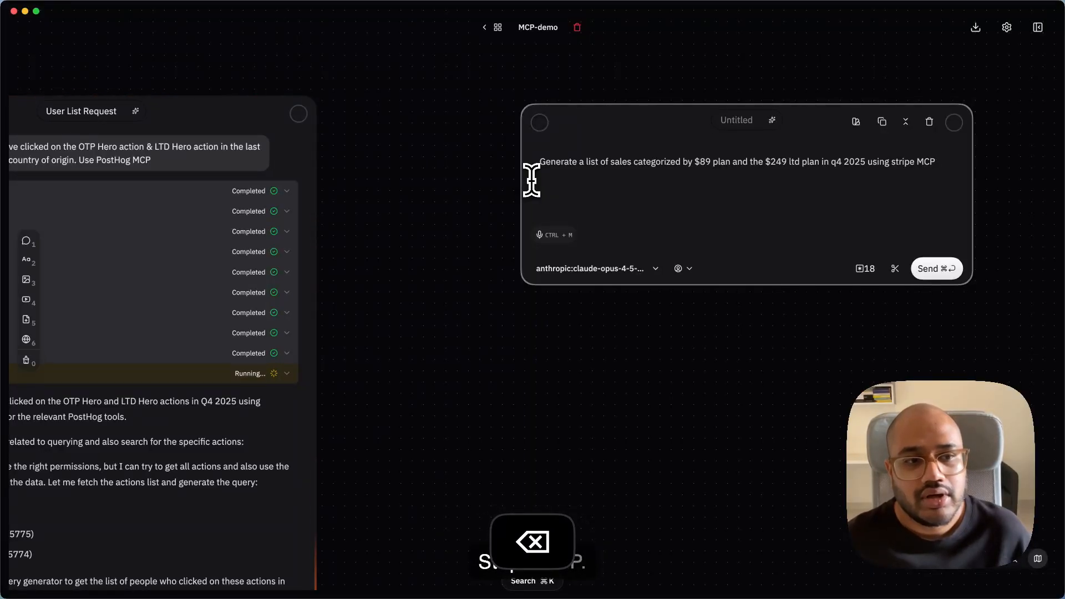
type(".")
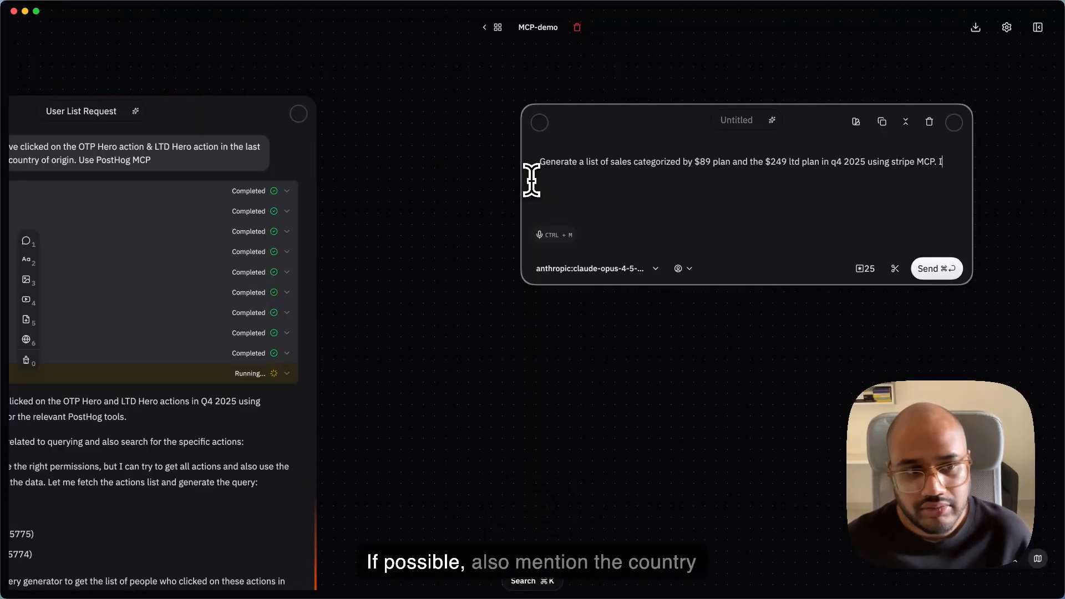
type(" If possible, all")
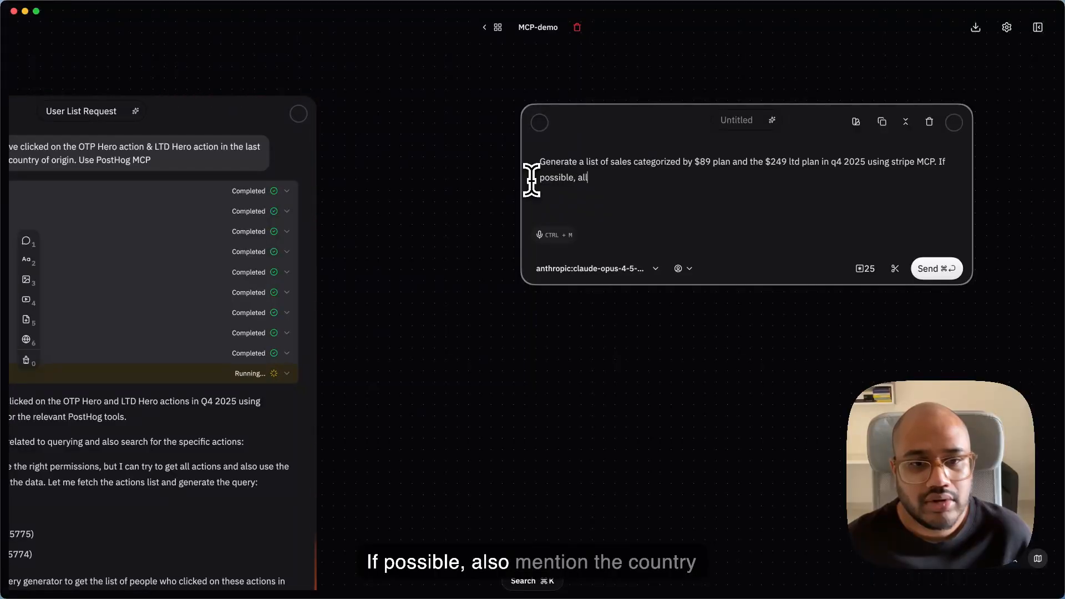
- Add the sentence "If possible, also mention the country of the sale." to the sales prompt
key("BackSpace")
type("so menti")
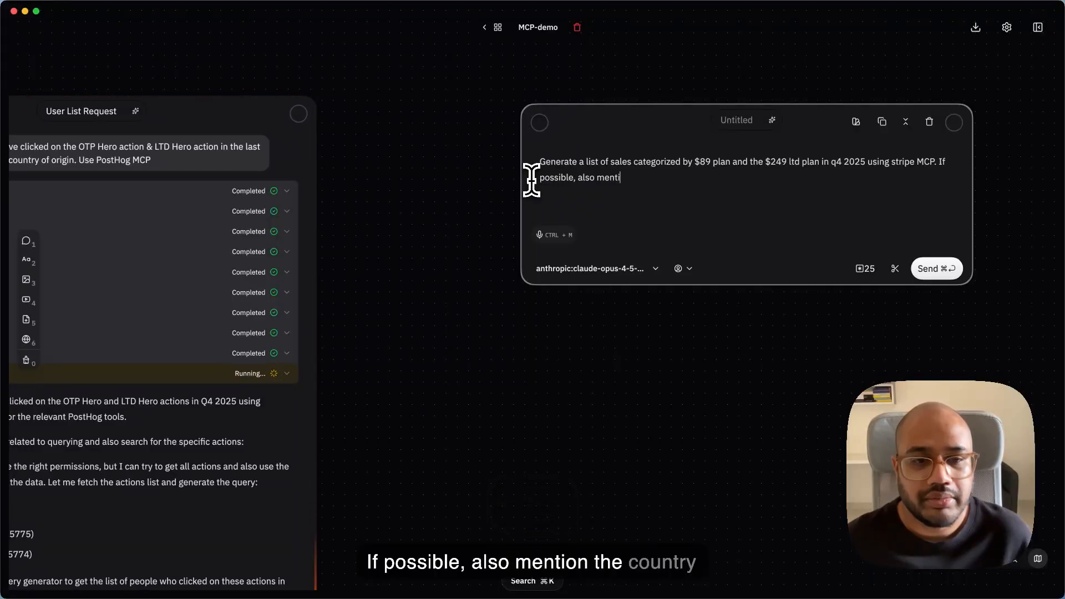
type("on the country of")
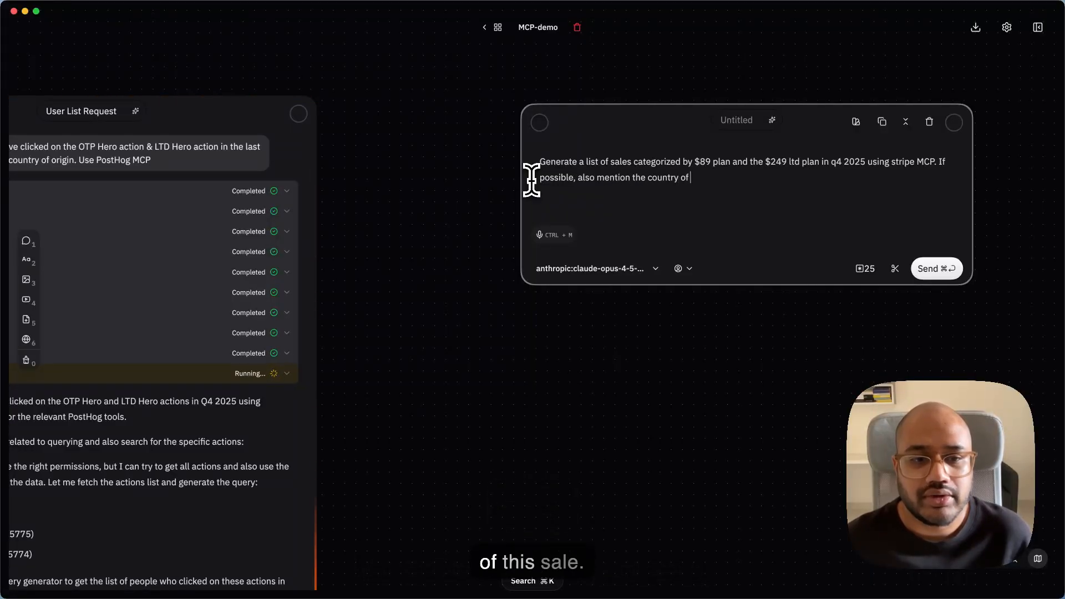
type(" the sale. Don't display any payment i")
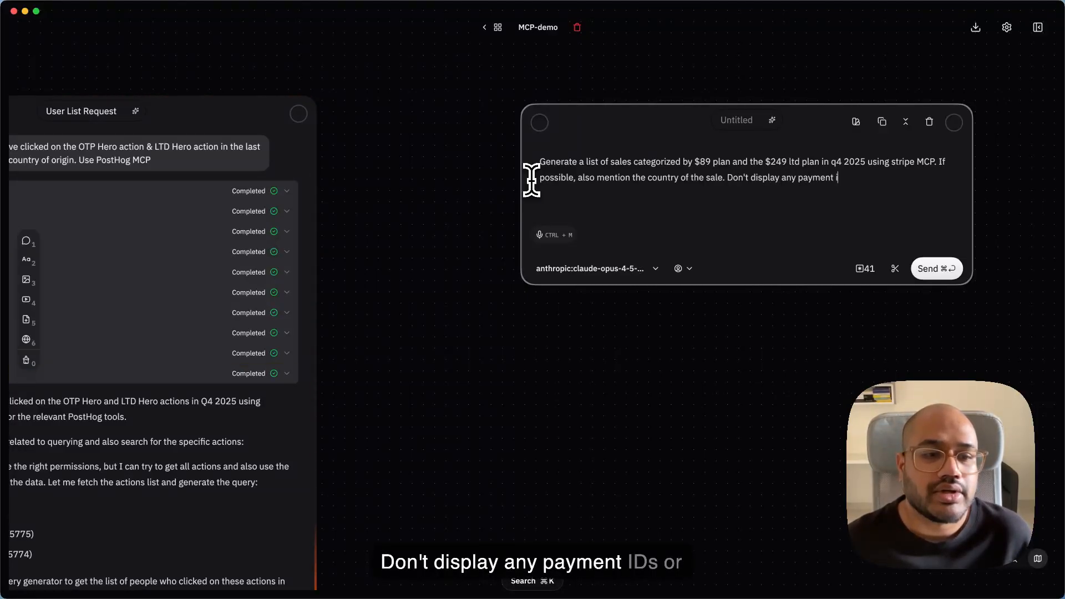
type("ds or")
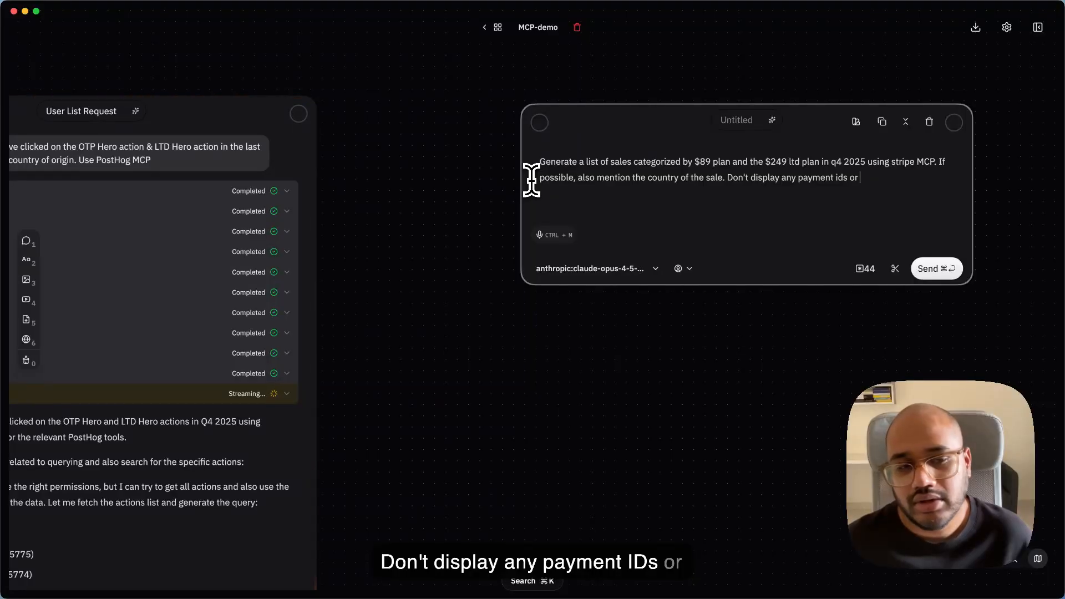
type(" customer ids.")
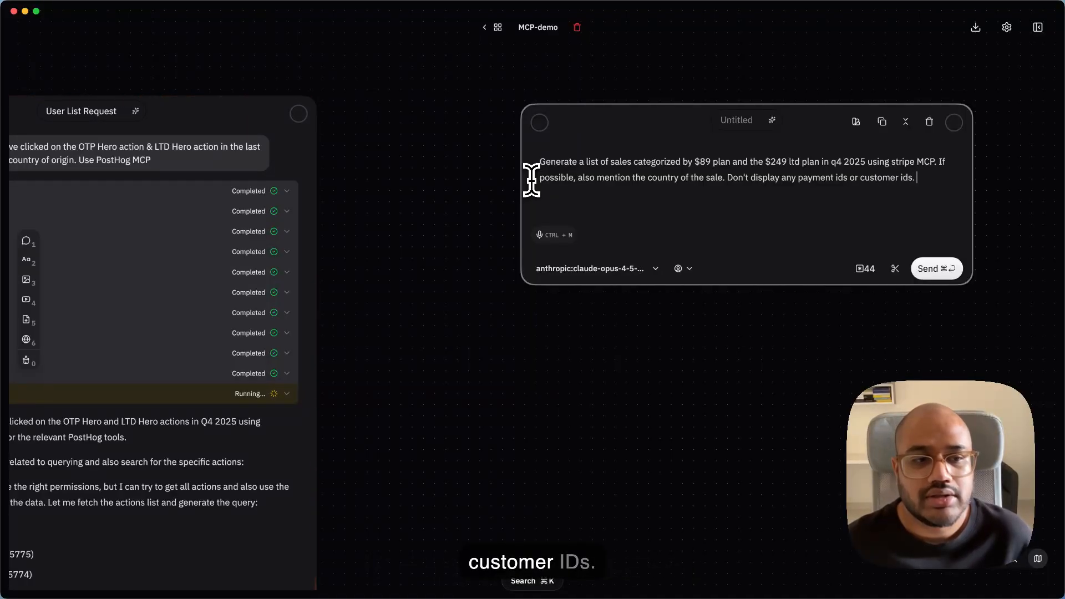
- Finish the prompt with "Don't display any payment ids or customer ids." and send it
key("shift+alt+Left")
key("shift+alt+Left")
key("shift+alt+Left")
key("shift+alt+Left")
key("shift+alt+Left")
key("shift+alt+Left")
key("shift+alt+Left")
key("shift+alt+Left")
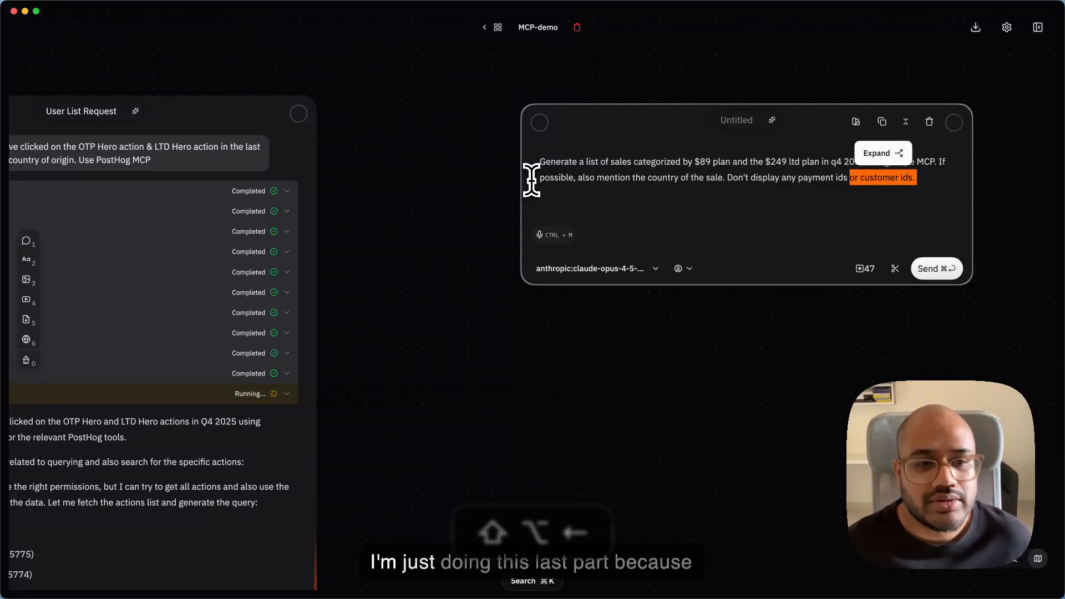
key("Right")
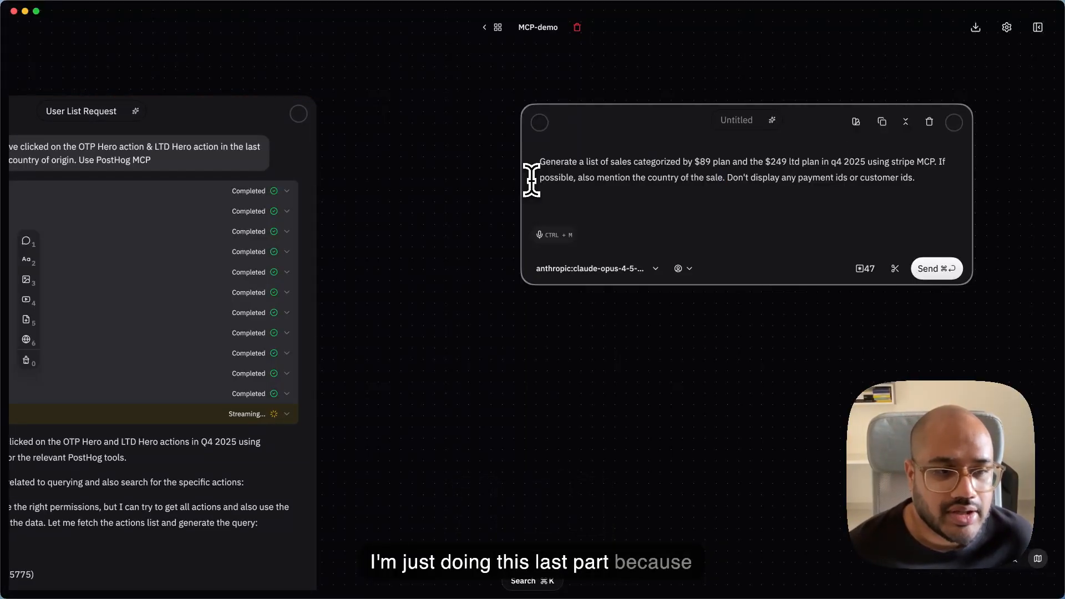
key("super+Return")
- Review both parallel chats and examine the summary by country of origin in the User List Request response
scroll(531, 179, "down", 5)
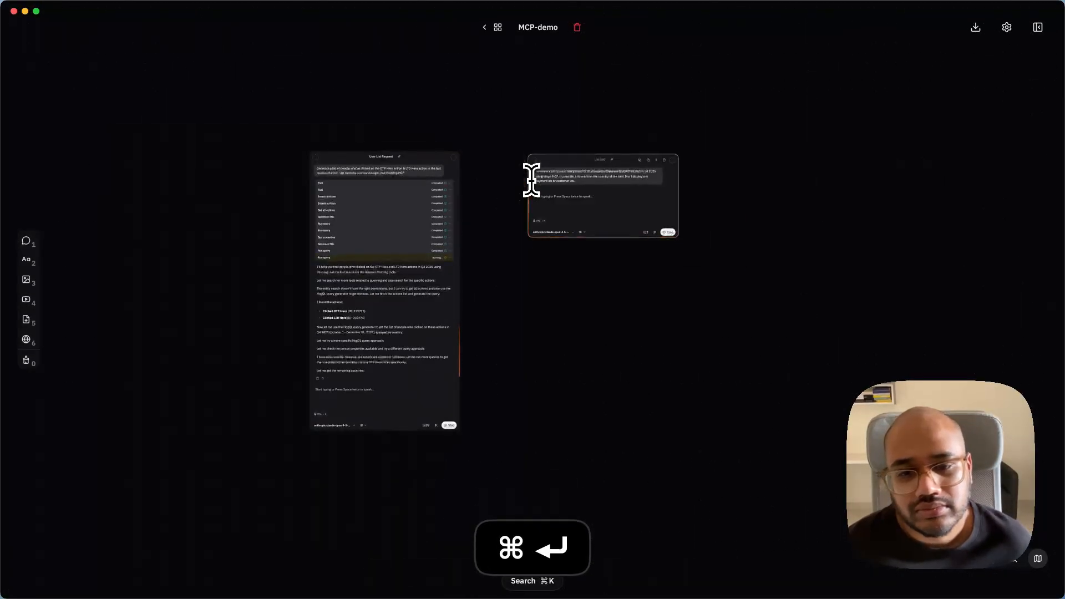
scroll(226, 239, "up", 3)
scroll(226, 236, "up", 3)
scroll(218, 236, "right", 4)
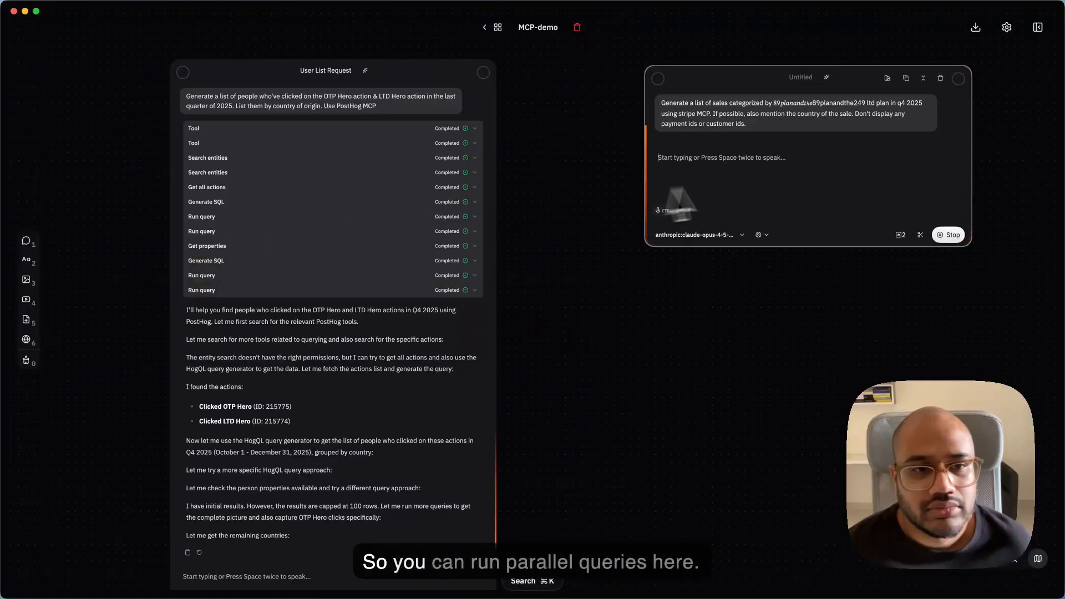
scroll(567, 191, "down", 3)
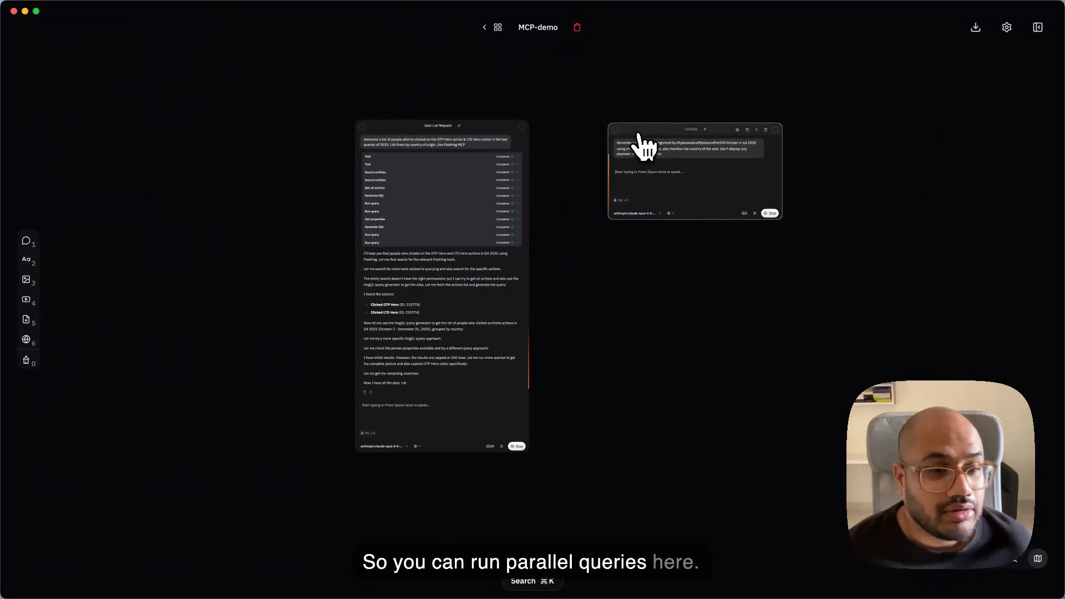
scroll(345, 261, "up", 3)
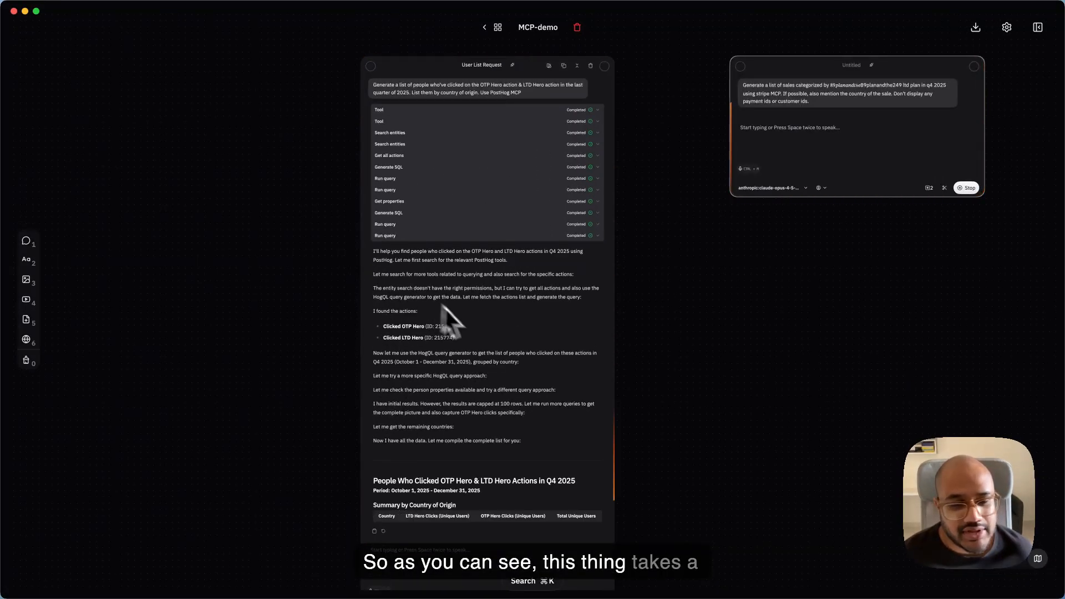
scroll(430, 231, "down", 5)
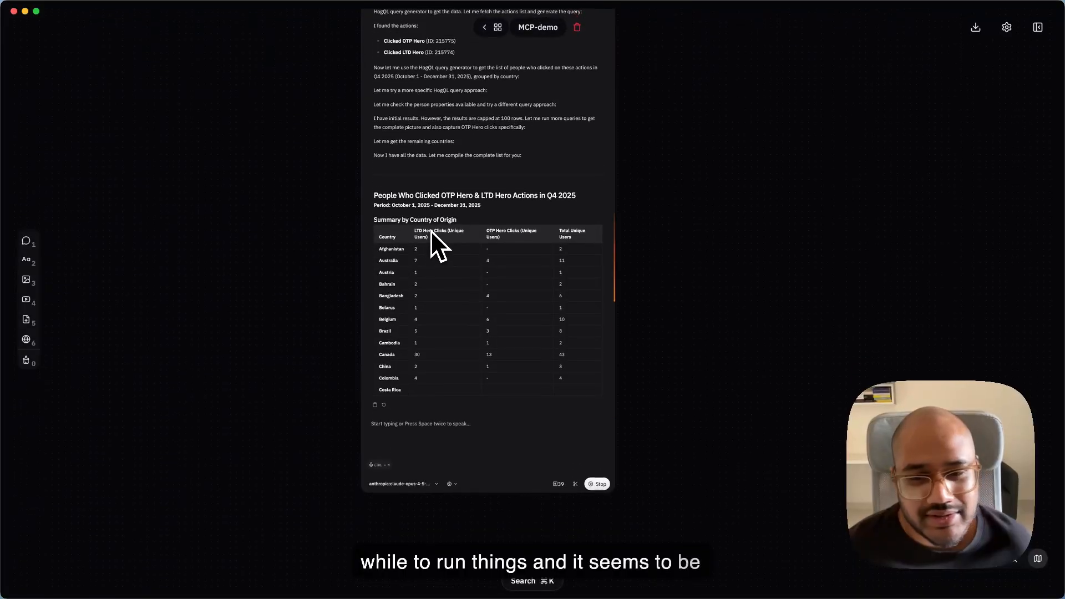
scroll(430, 231, "down", 3)
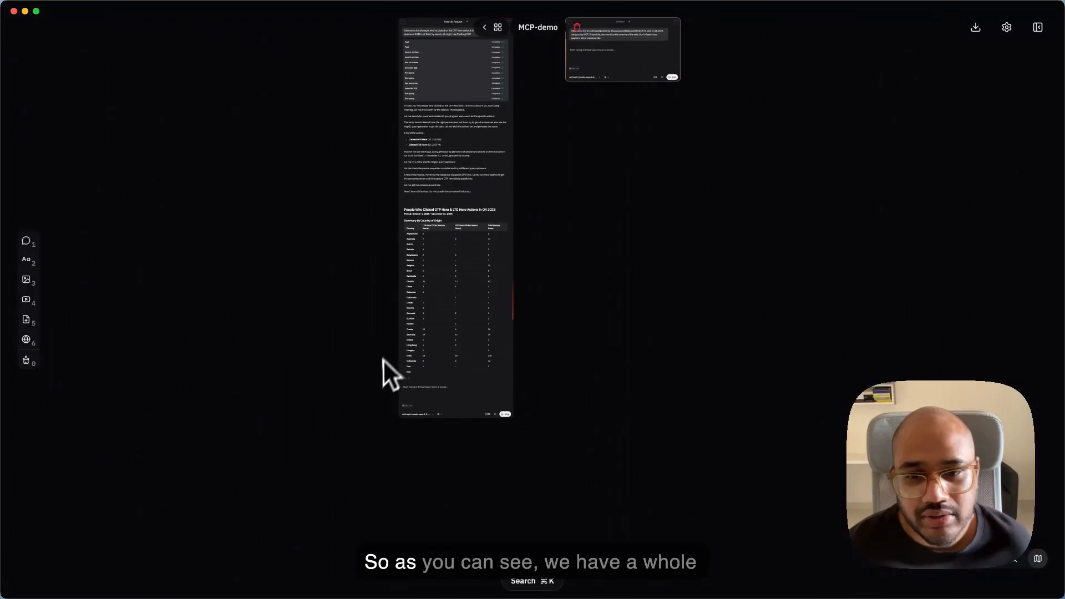
scroll(377, 374, "up", 3)
scroll(377, 374, "up", 3)
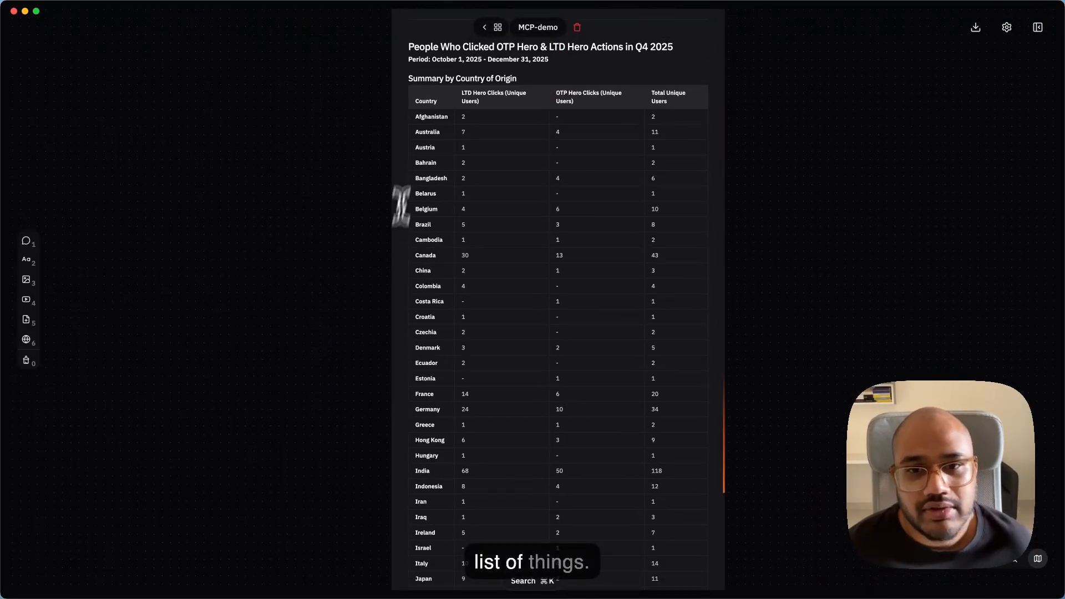
- Read through the country-of-origin table of LTD and OTP hero clicks in the PostHog response
scroll(428, 91, "up", 3)
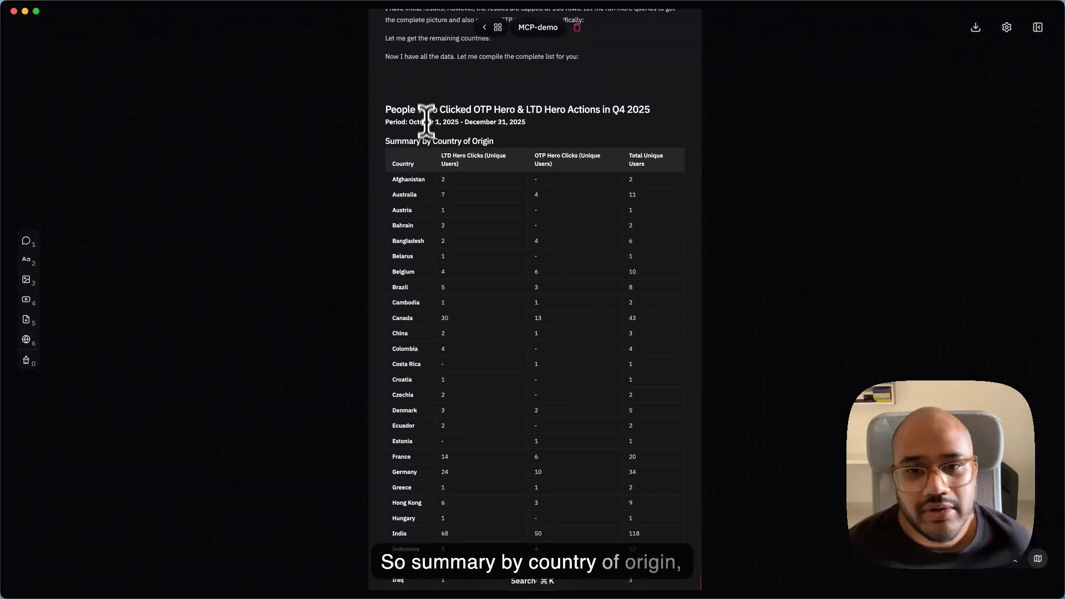
scroll(426, 138, "up", 5)
scroll(427, 138, "up", 1)
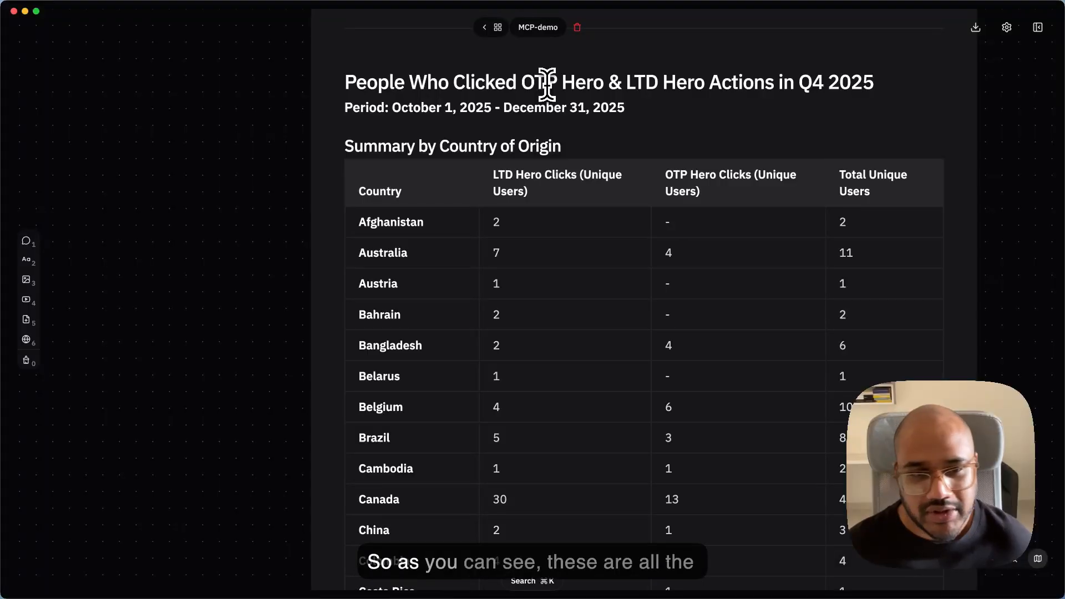
scroll(546, 83, "down", 3)
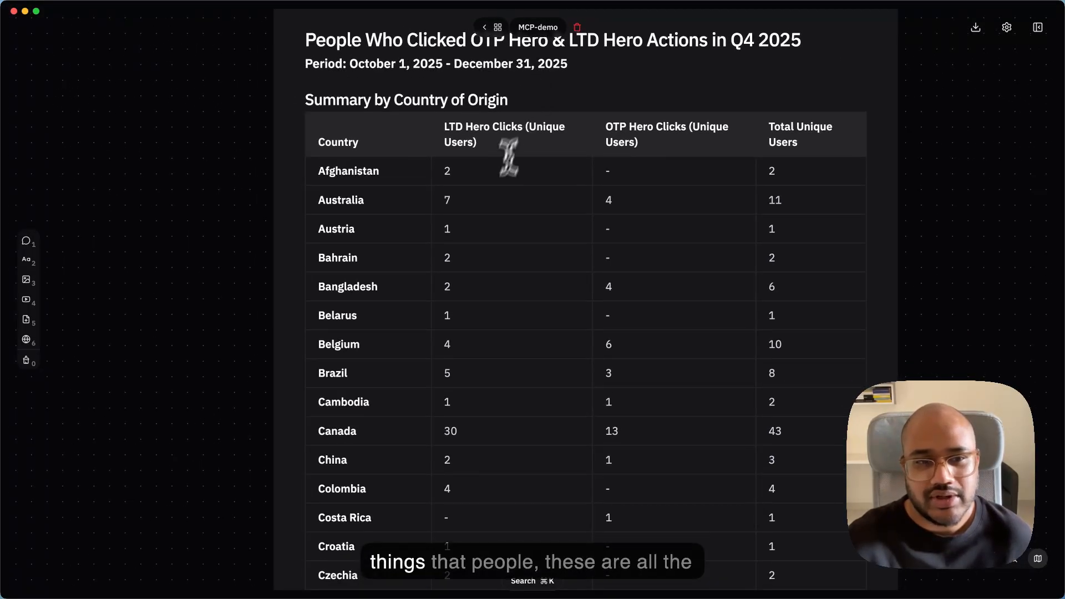
scroll(506, 157, "down", 5)
scroll(487, 204, "down", 3)
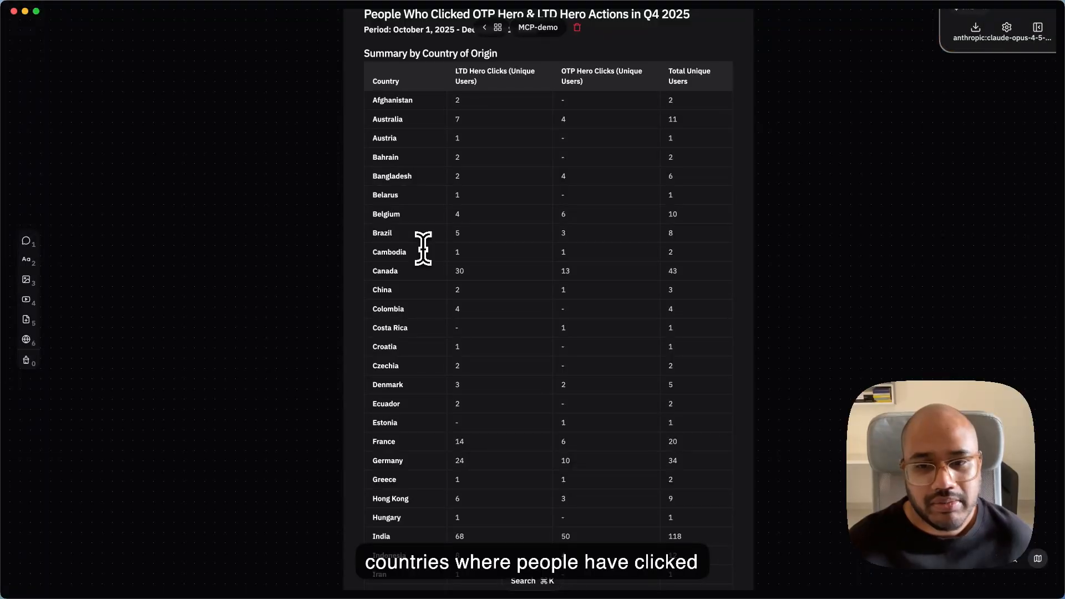
scroll(441, 310, "down", 5)
scroll(444, 320, "down", 15)
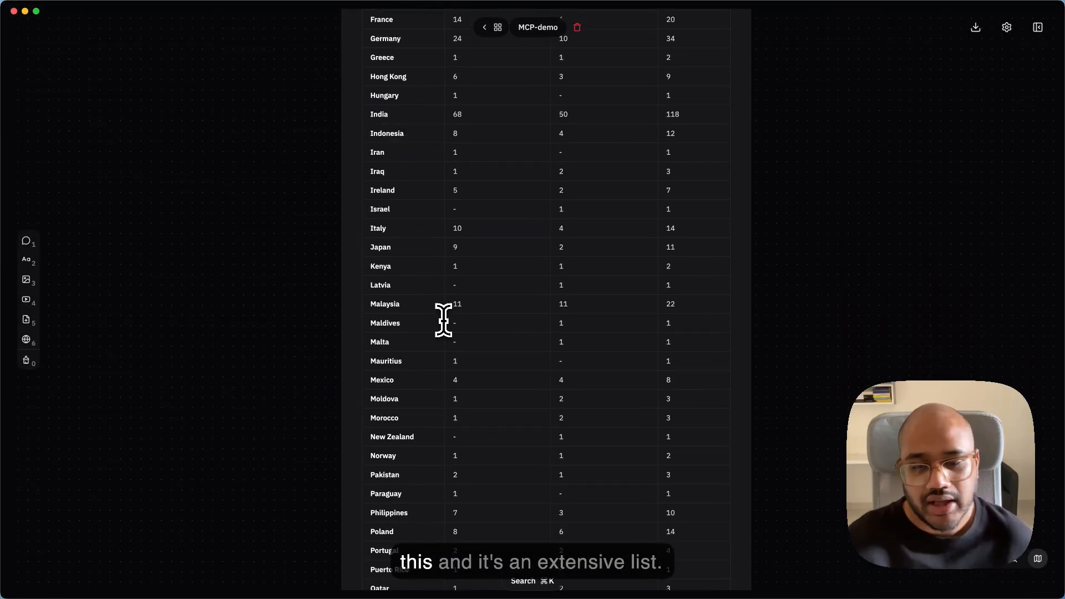
scroll(444, 320, "down", 4)
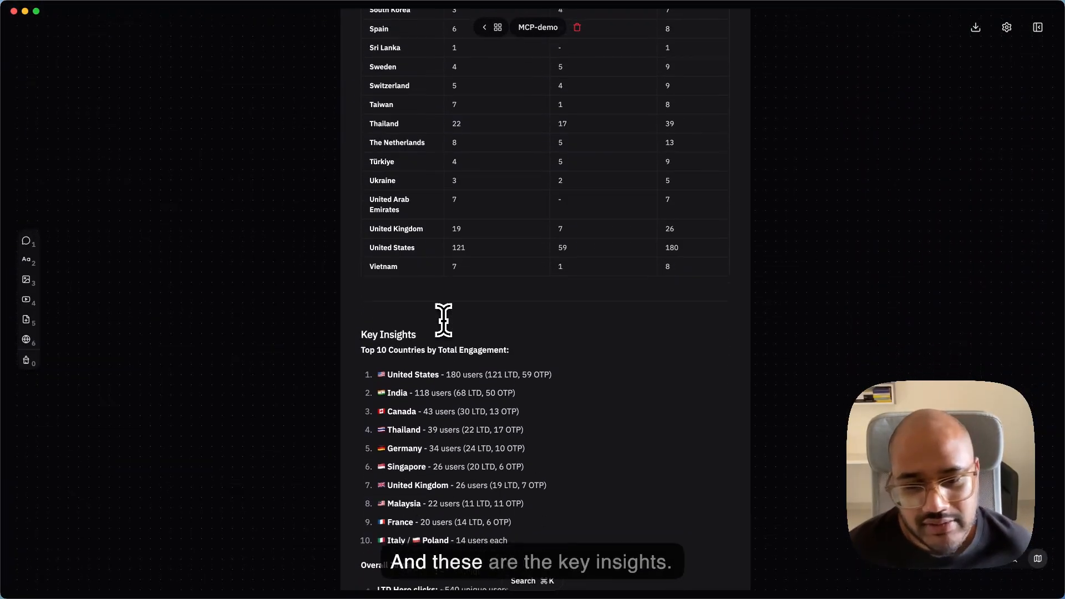
- Examine the key insights in the PostHog response, covering the top 10 countries and the overall LTD and OTP hero click totals
scroll(390, 284, "up", 3)
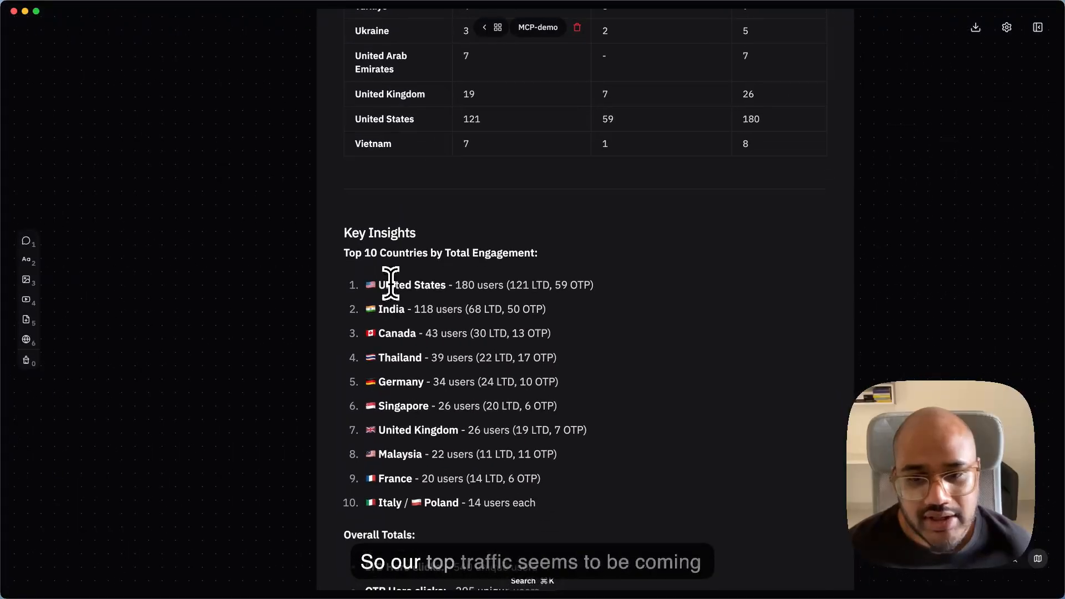
scroll(391, 284, "down", 2)
scroll(391, 283, "right", 1)
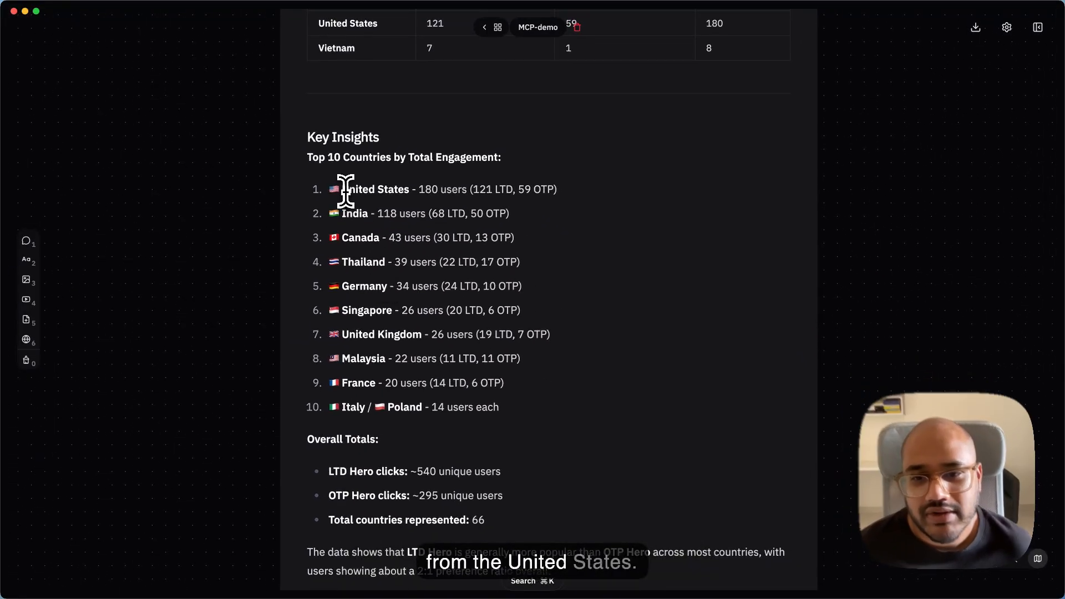
left_click_drag(343, 190, 549, 212)
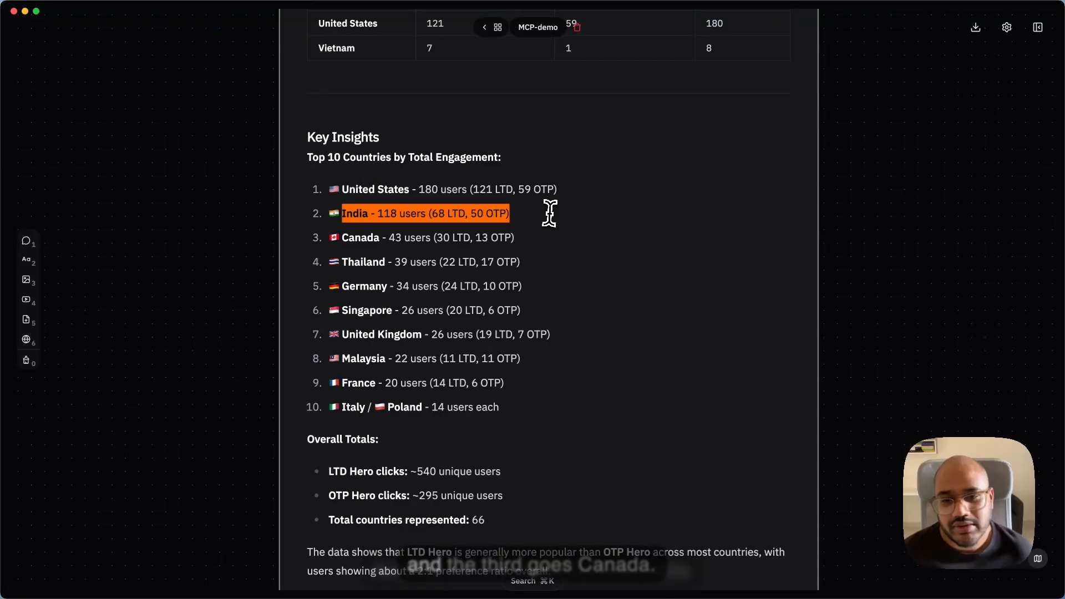
left_click(371, 242)
scroll(372, 238, "down", 3)
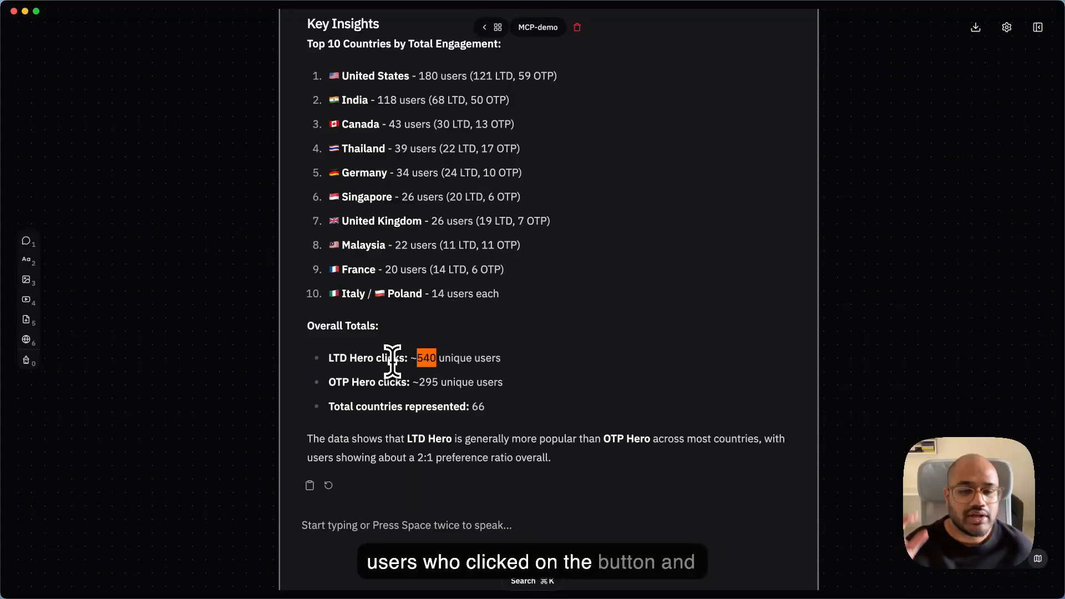
left_click_drag(415, 383, 437, 383)
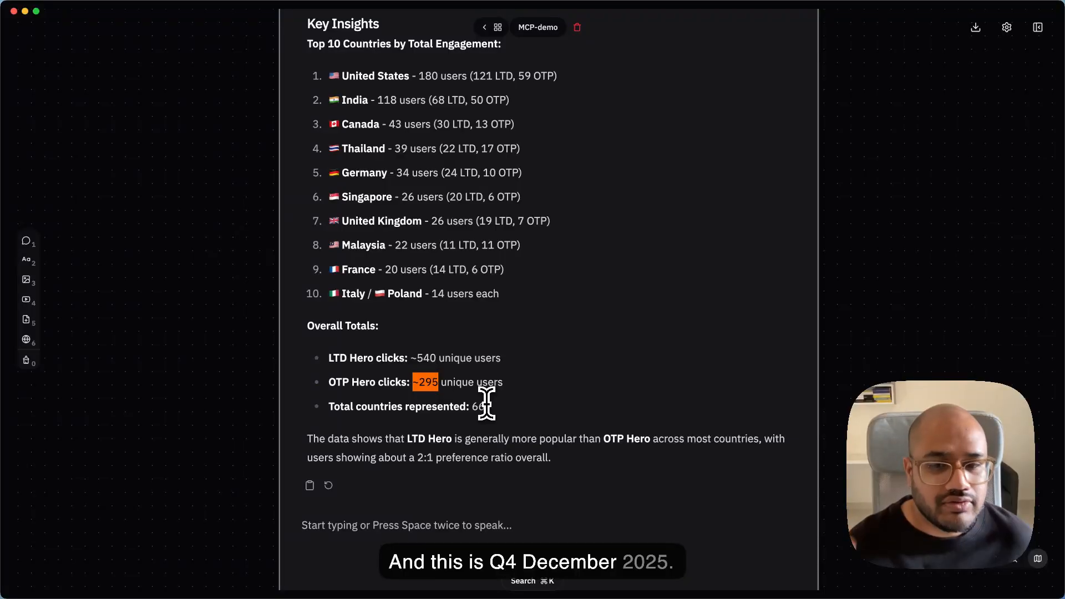
- Examine the Stripe sales chat's tool calls and its interim reasoning about the Q4 2025 payments
scroll(487, 404, "down", 10)
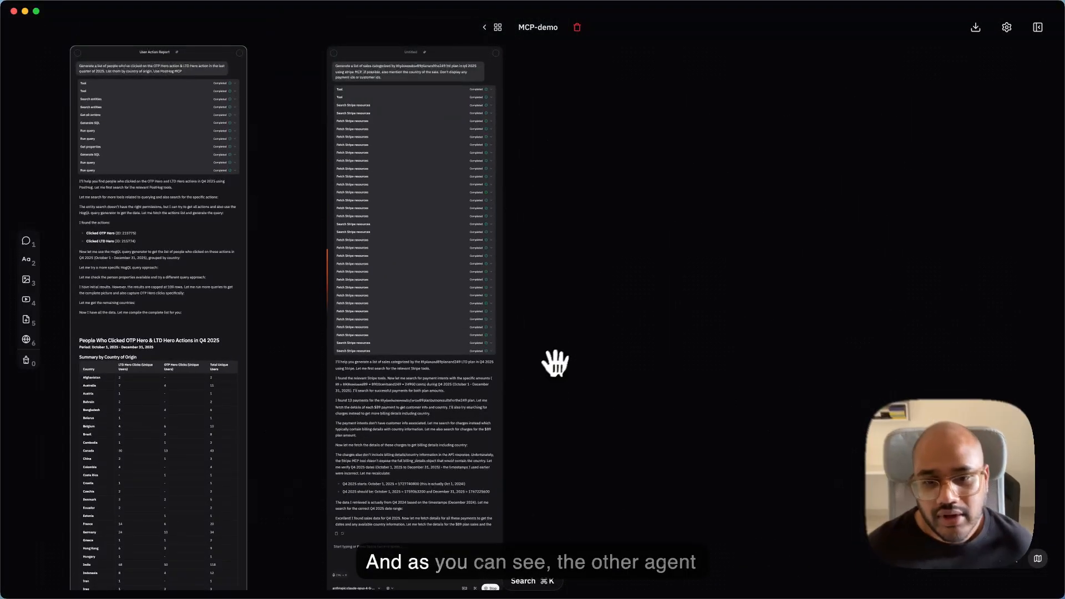
scroll(387, 226, "up", 8)
scroll(385, 225, "up", 7)
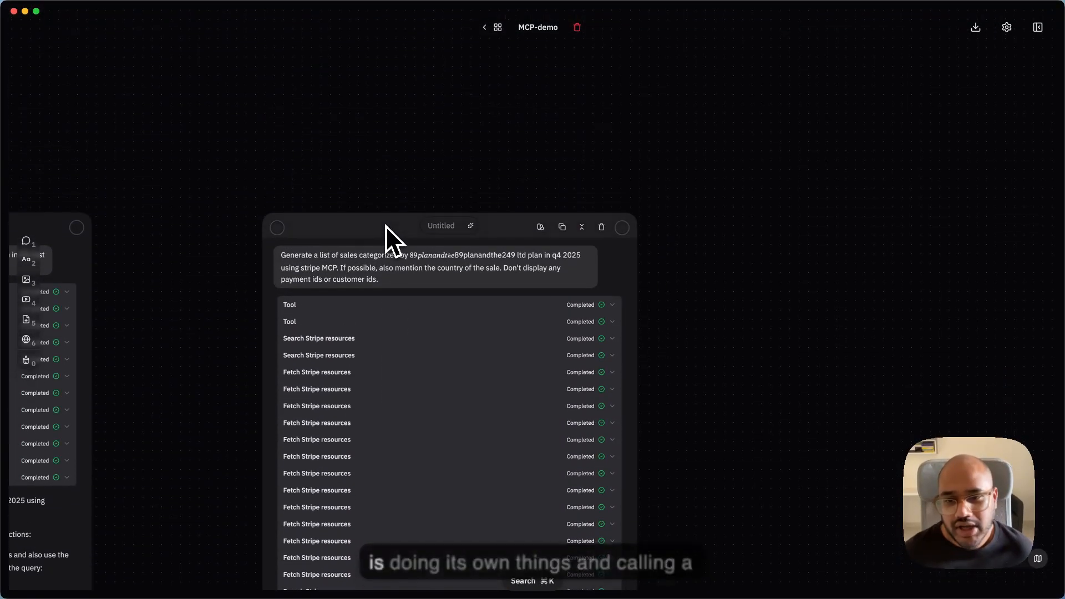
scroll(272, 258, "down", 10)
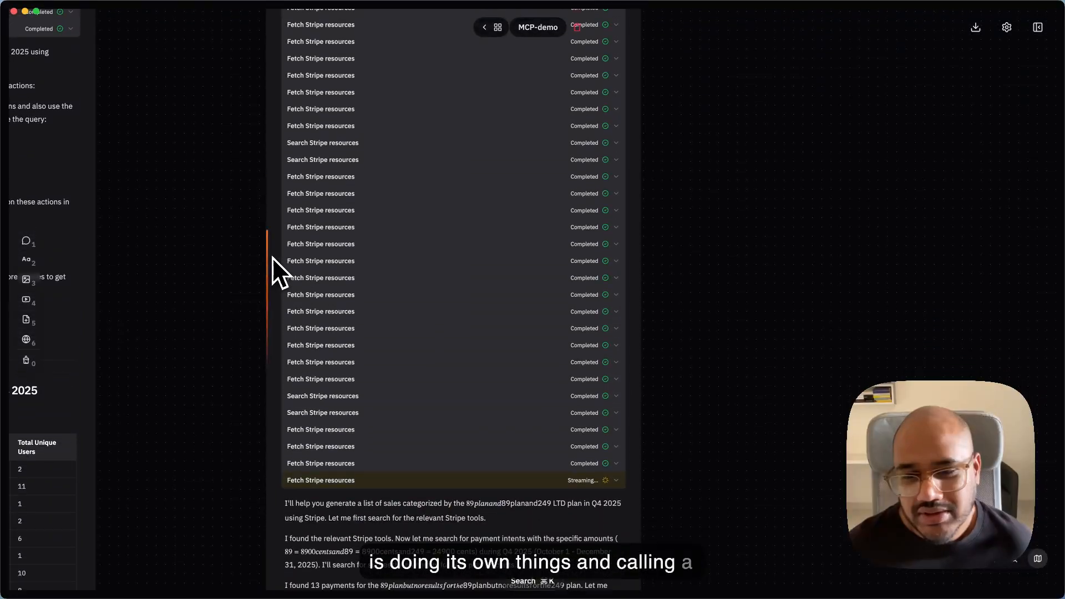
scroll(261, 385, "up", 2)
scroll(261, 385, "down", 10)
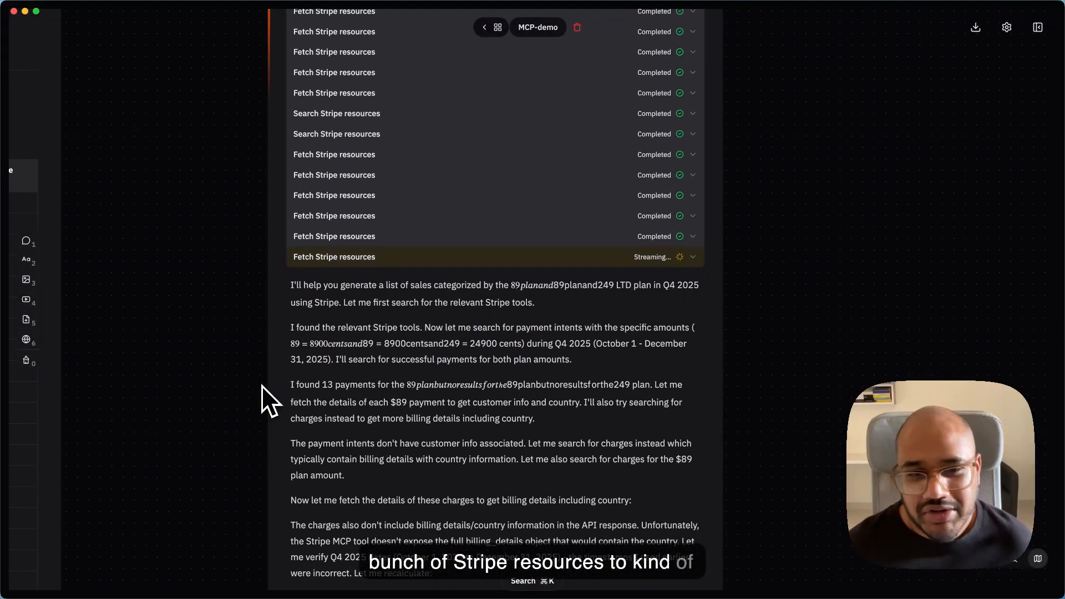
scroll(261, 385, "down", 10)
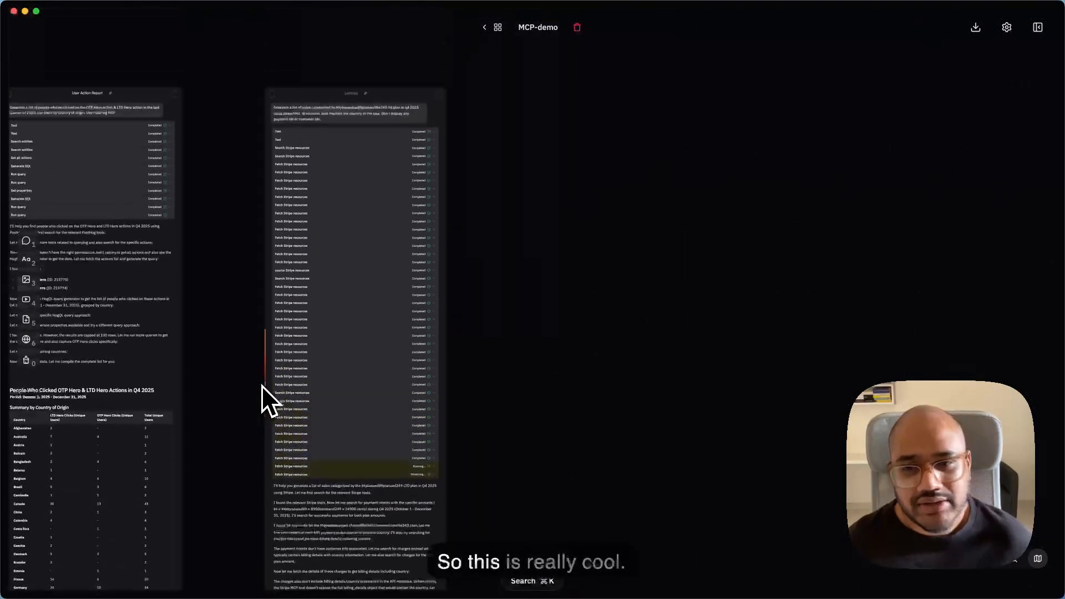
- Compare the PostHog and Stripe chats side by side and check how far the Stripe response has progressed
scroll(261, 385, "down", 5)
scroll(261, 385, "left", 4)
scroll(261, 386, "down", 3)
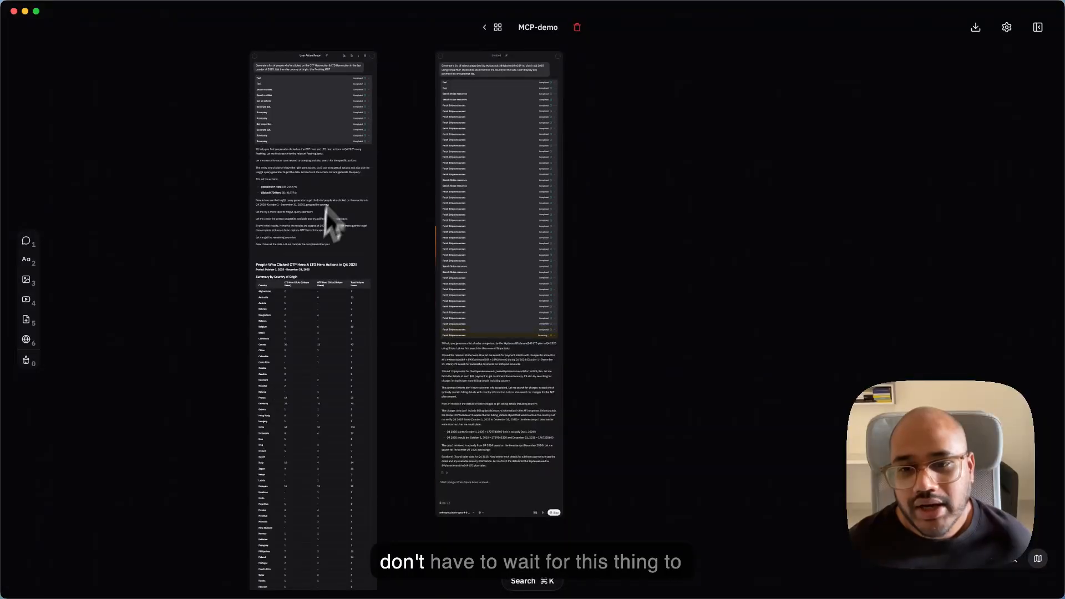
scroll(378, 266, "up", 5)
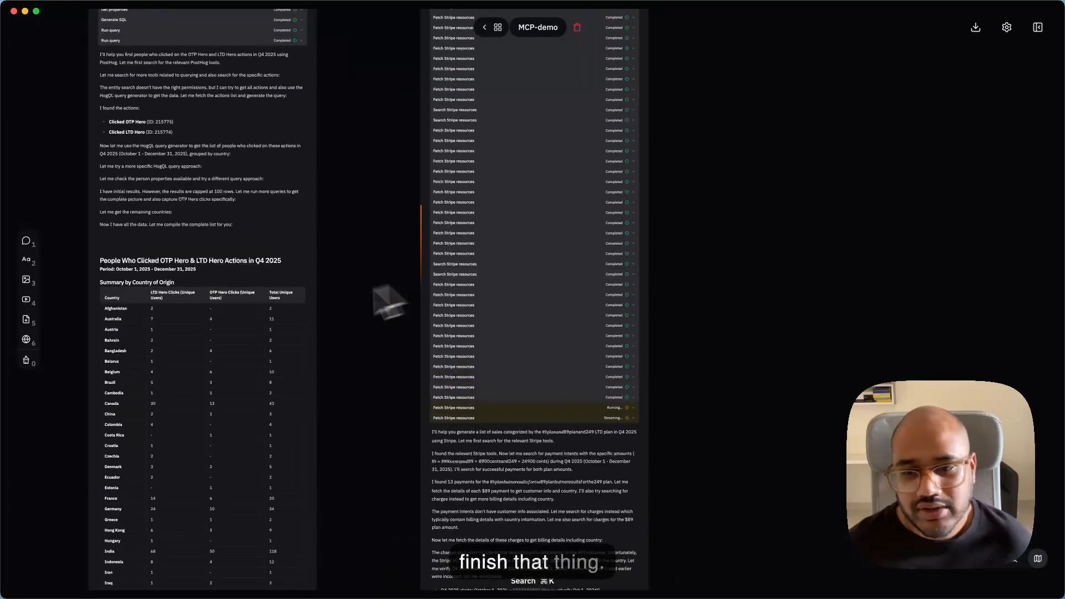
scroll(228, 338, "down", 10)
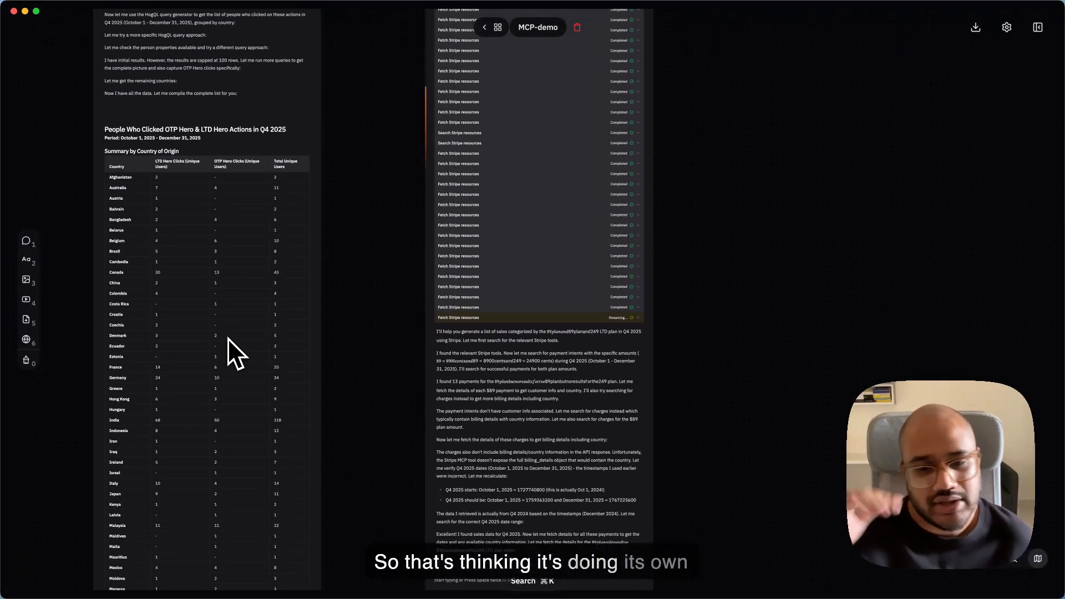
scroll(449, 300, "up", 5)
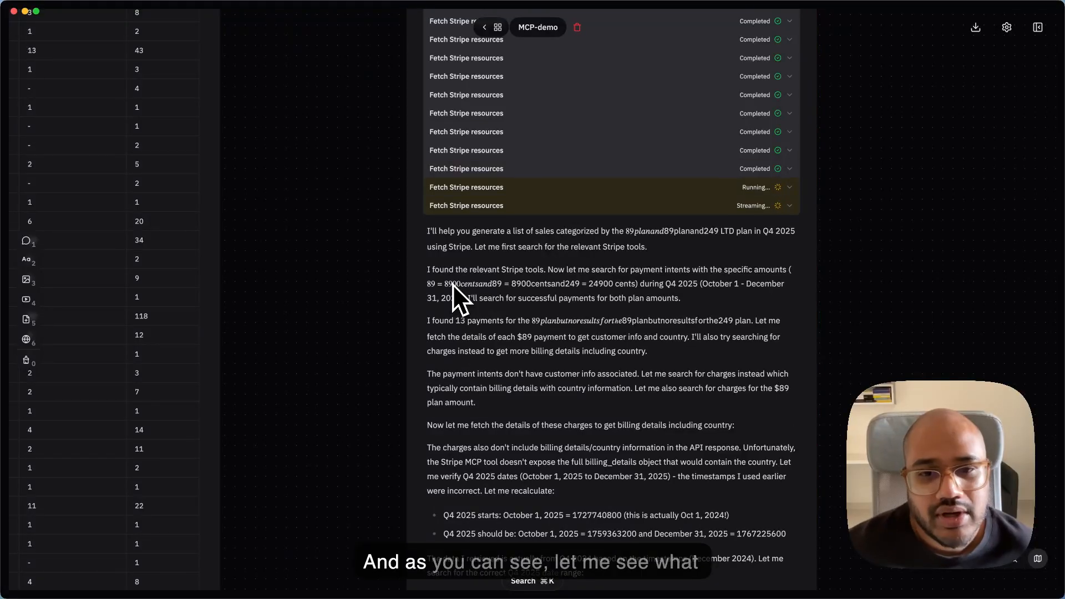
scroll(453, 284, "down", 5)
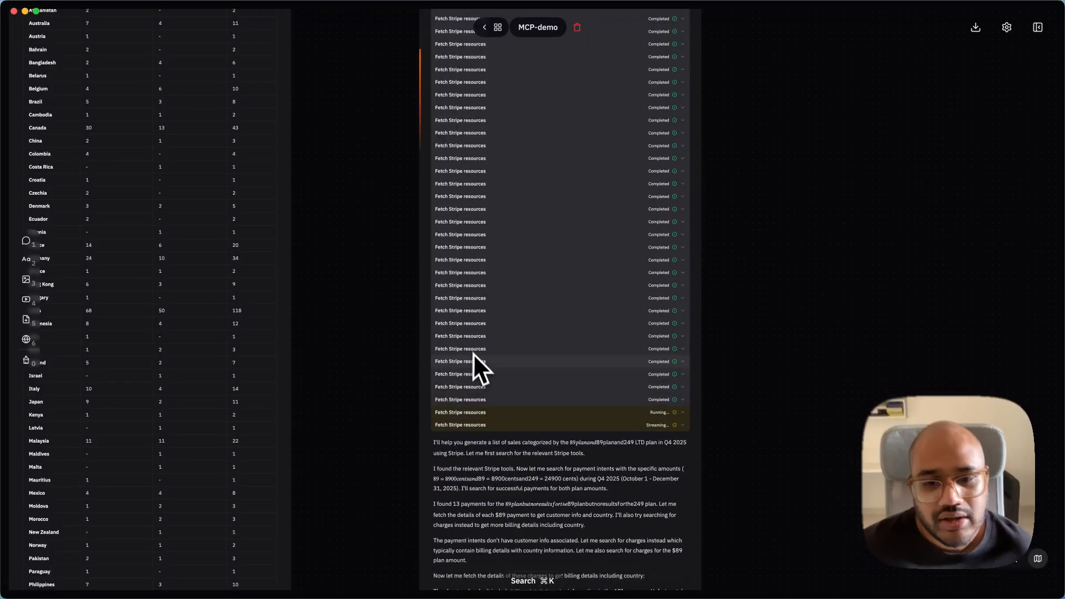
- Expand one Fetch Stripe resources call to inspect its input and output, and collapse it again
left_click(475, 361)
left_click(481, 299)
left_click(481, 299)
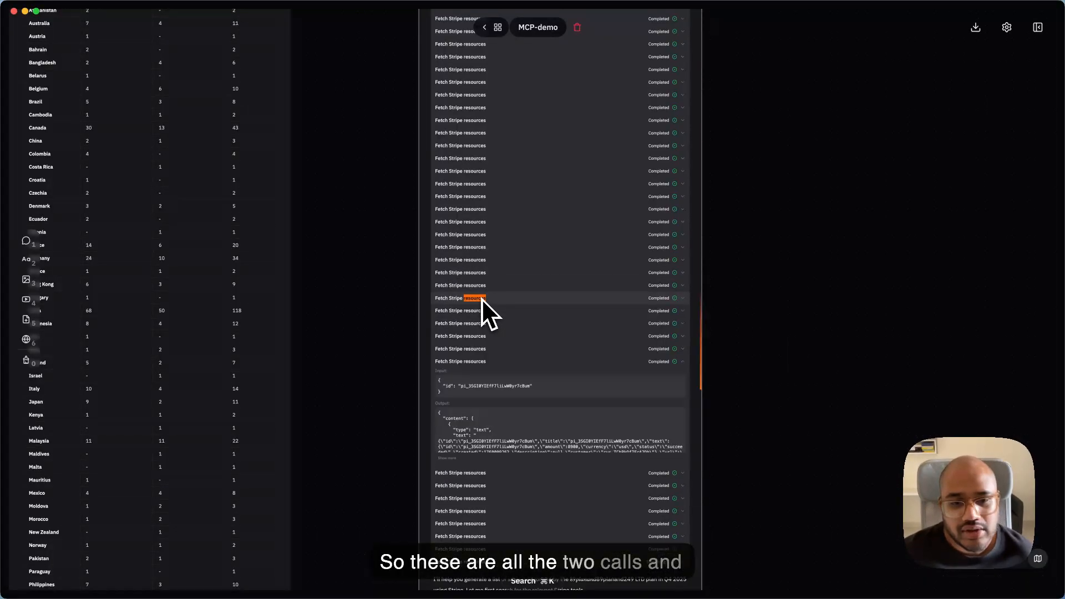
left_click(480, 361)
scroll(479, 357, "down", 1)
scroll(480, 358, "down", 15)
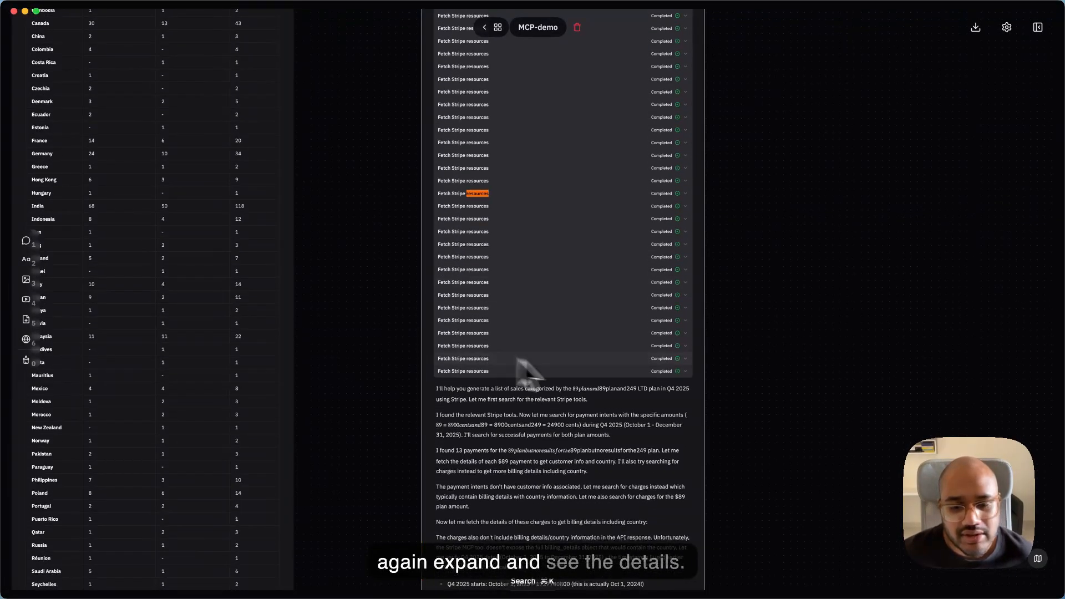
- Move the Stripe sales chat lower on the canvas, beside the User Action Report chat
scroll(647, 401, "up", 10)
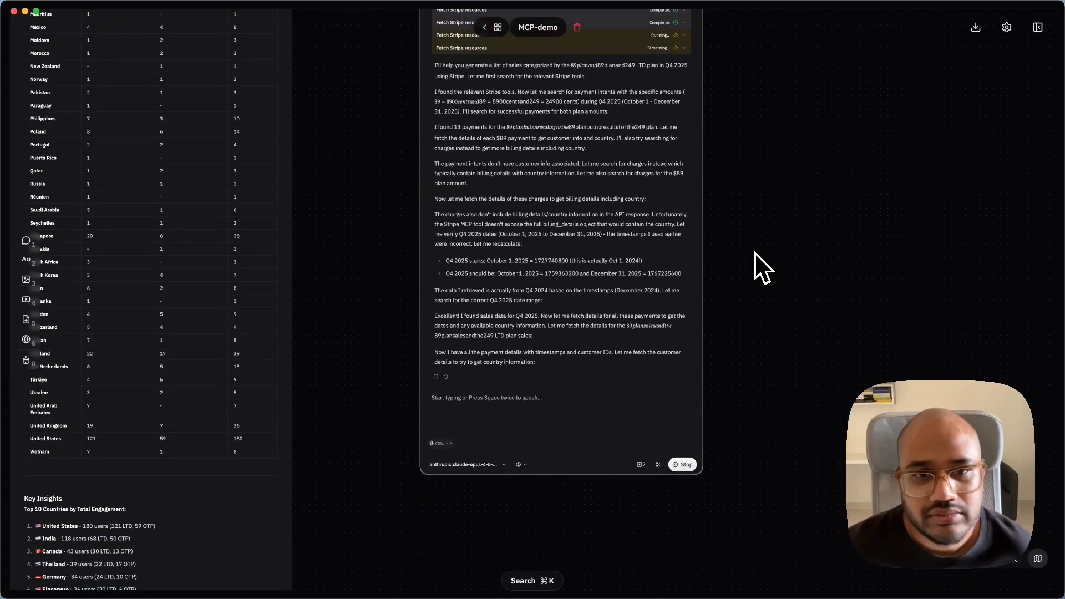
scroll(754, 252, "up", 15)
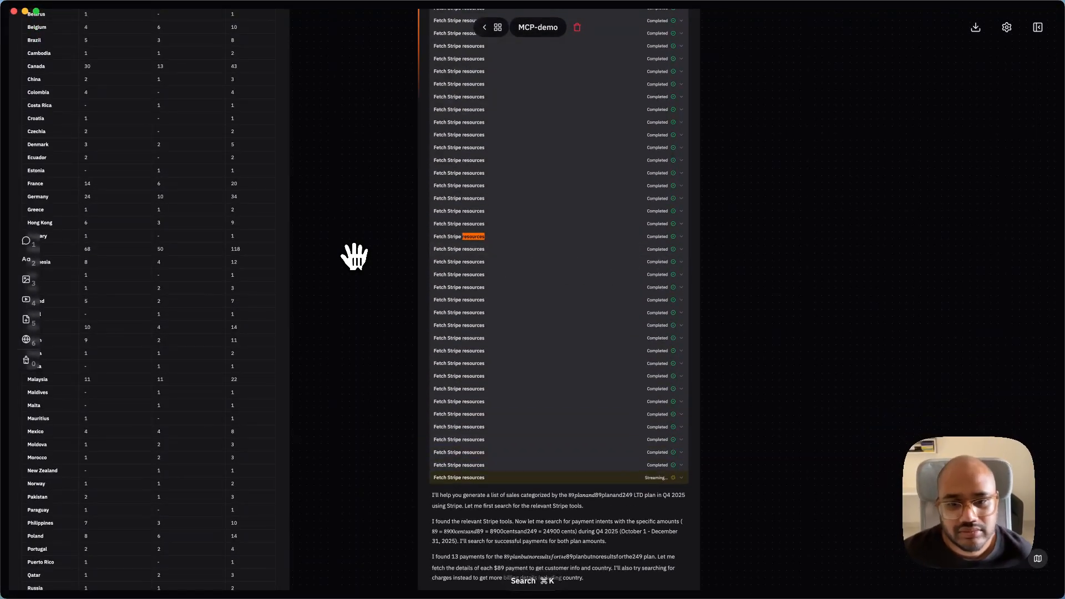
scroll(355, 254, "down", 5)
scroll(358, 247, "up", 10)
left_click_drag(402, 276, 406, 328)
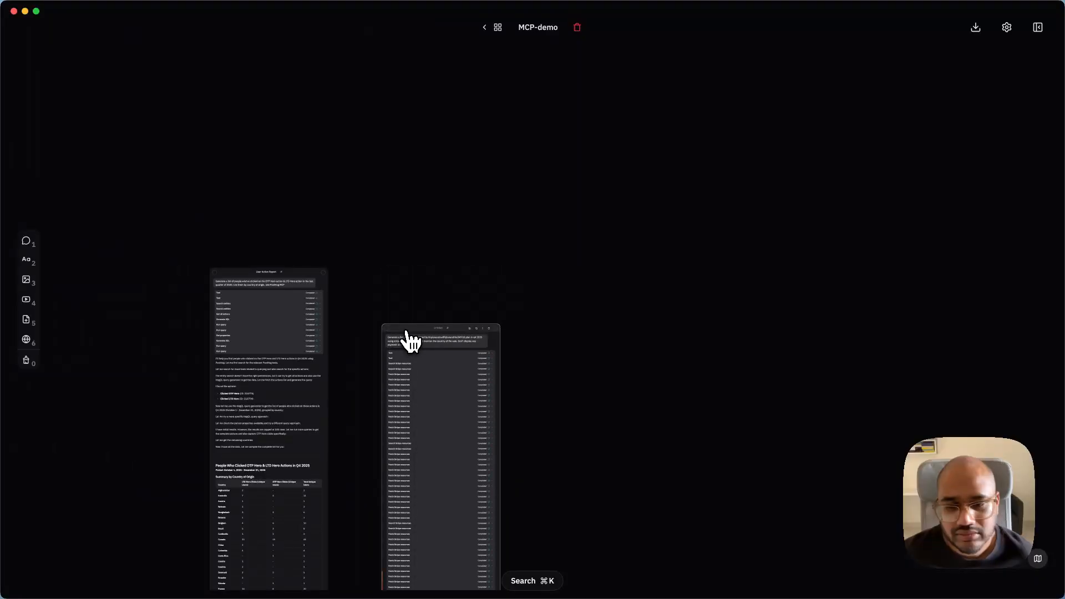
scroll(385, 267, "up", 5)
scroll(388, 270, "down", 15)
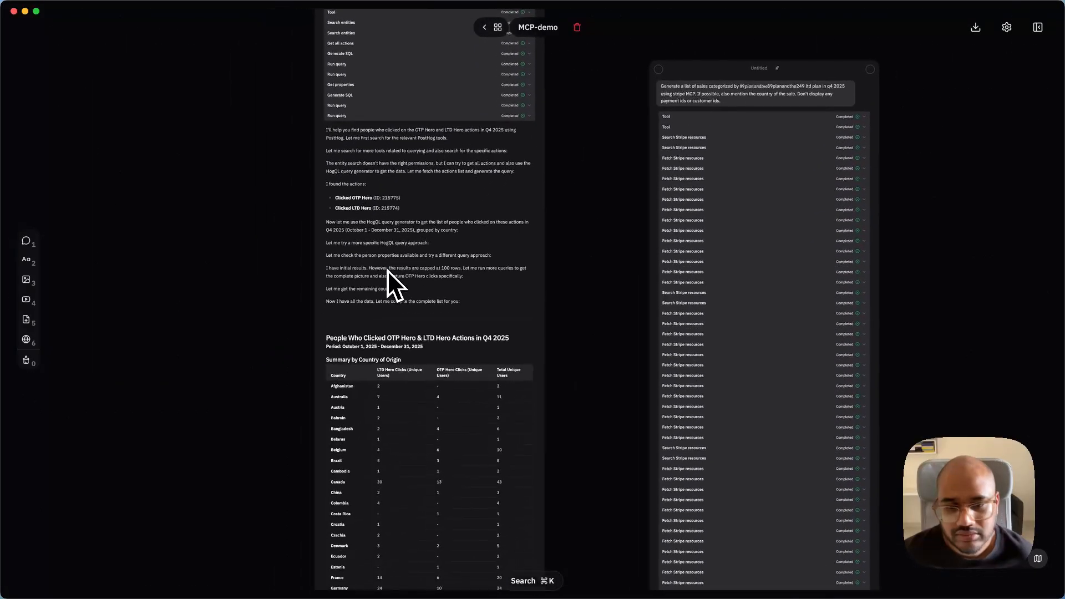
- Move the Stripe sales chat up and closer to the User Action Report chat
scroll(387, 270, "down", 5)
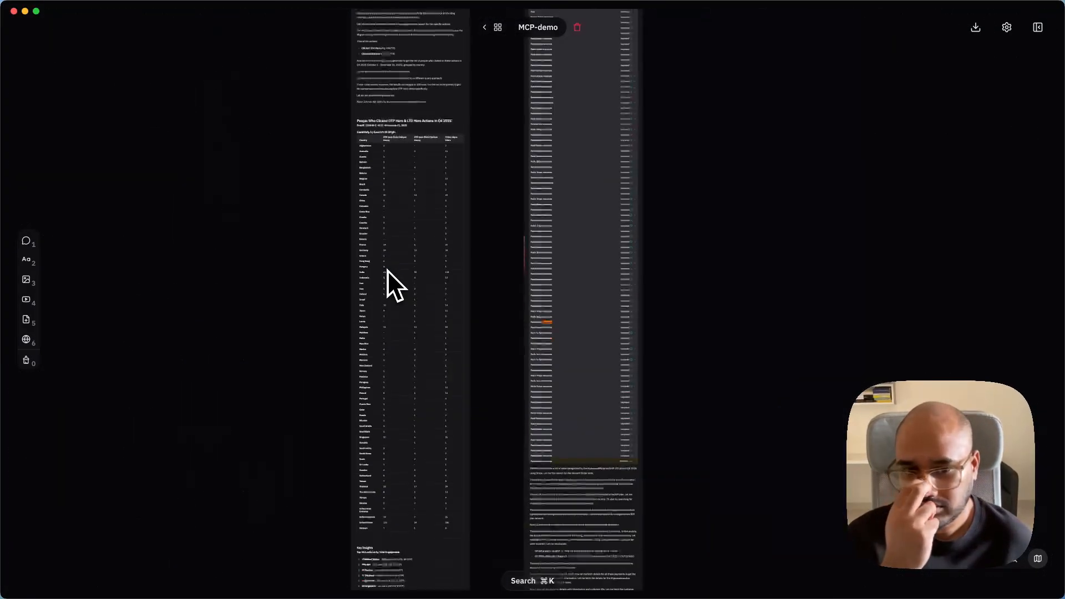
scroll(387, 270, "up", 3)
scroll(437, 198, "up", 5)
scroll(438, 197, "up", 1)
scroll(439, 197, "up", 5)
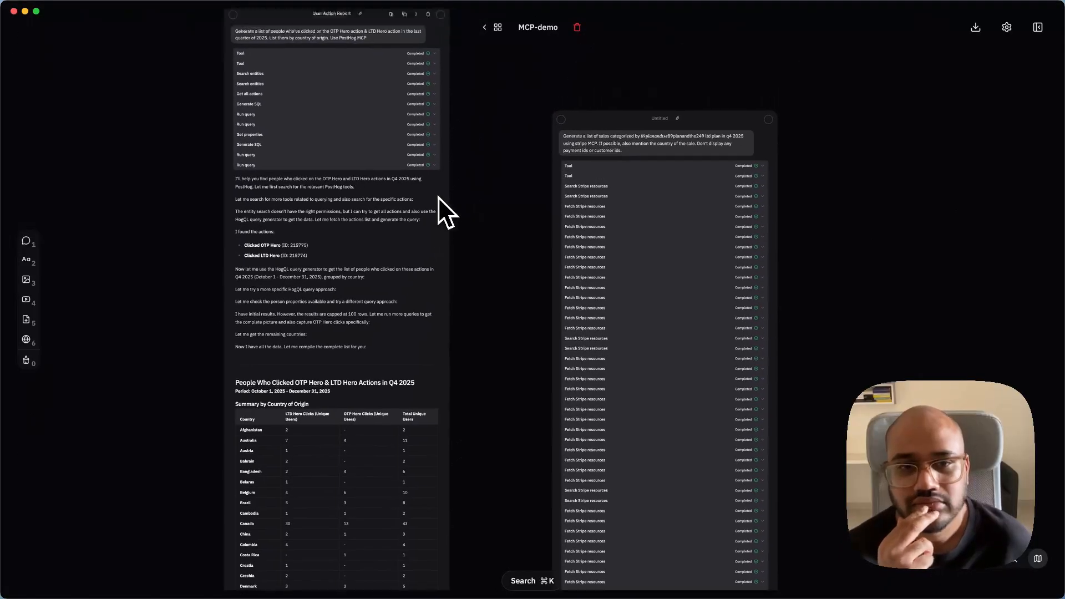
left_click_drag(573, 209, 551, 134)
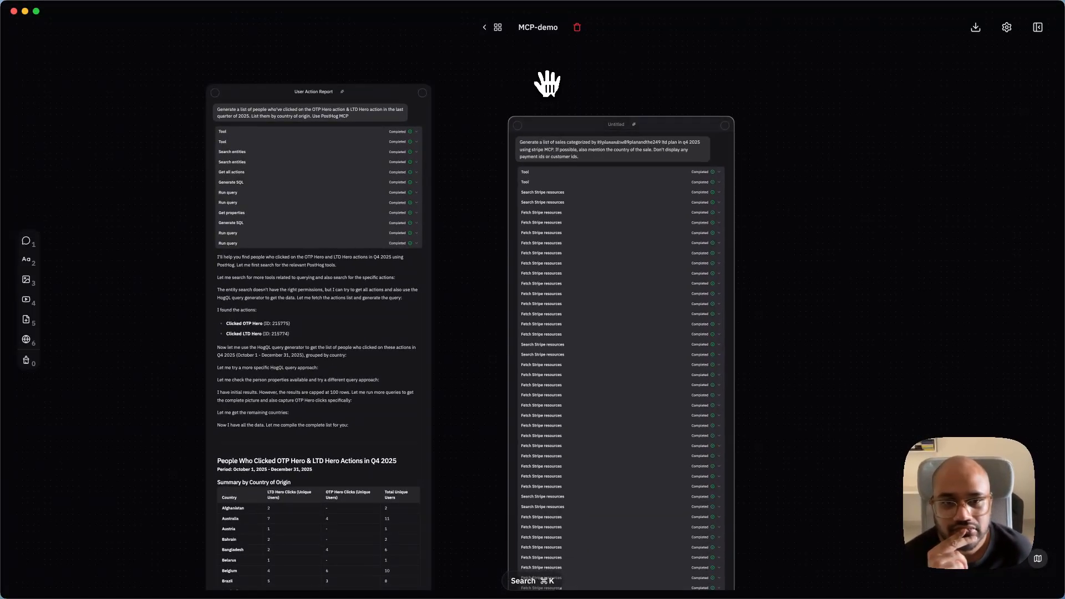
- Check the end of the Stripe sales response for progress and look over both chats again
scroll(547, 83, "up", 4)
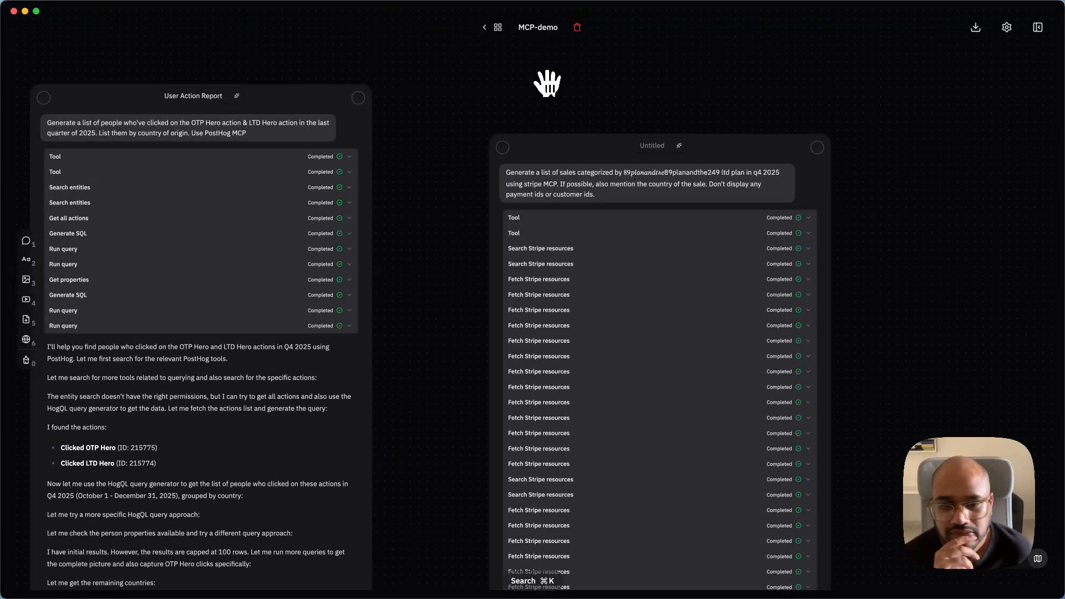
scroll(549, 261, "down", 15)
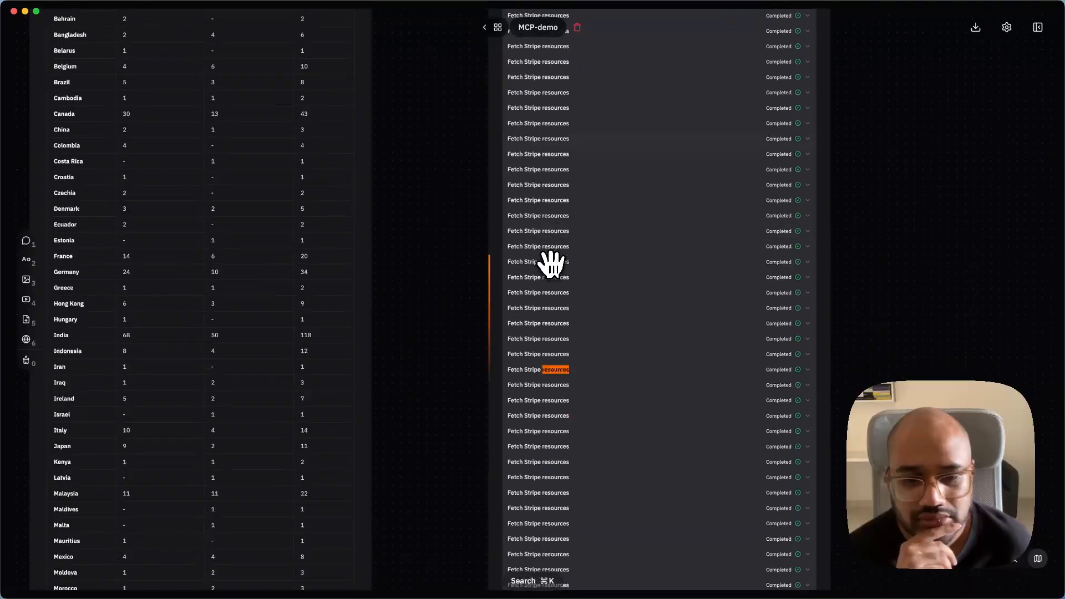
scroll(550, 260, "down", 10)
scroll(549, 261, "up", 4)
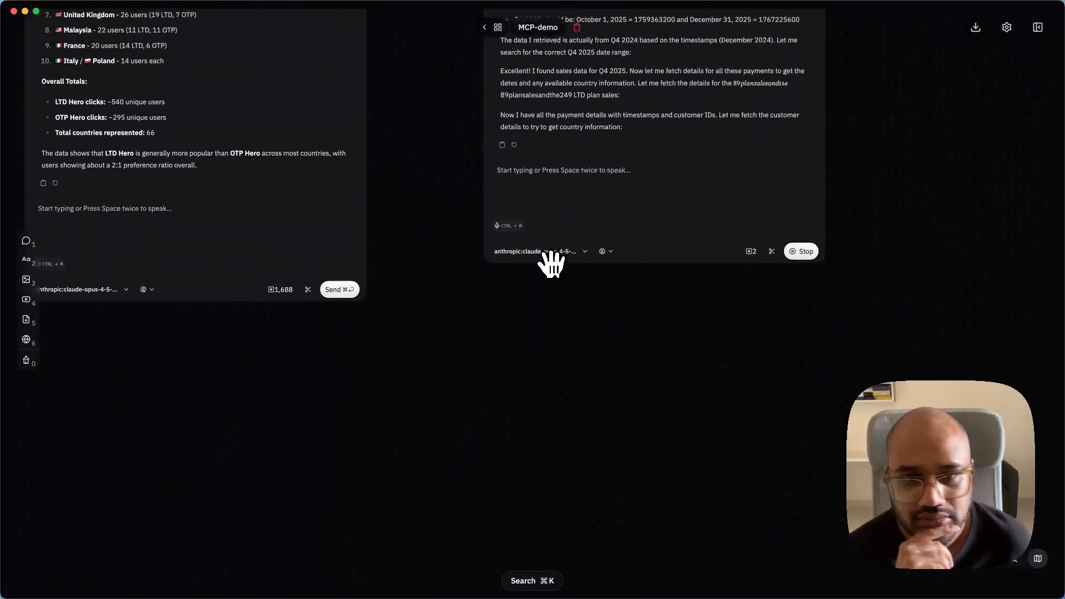
scroll(551, 263, "up", 10)
scroll(551, 264, "down", 5)
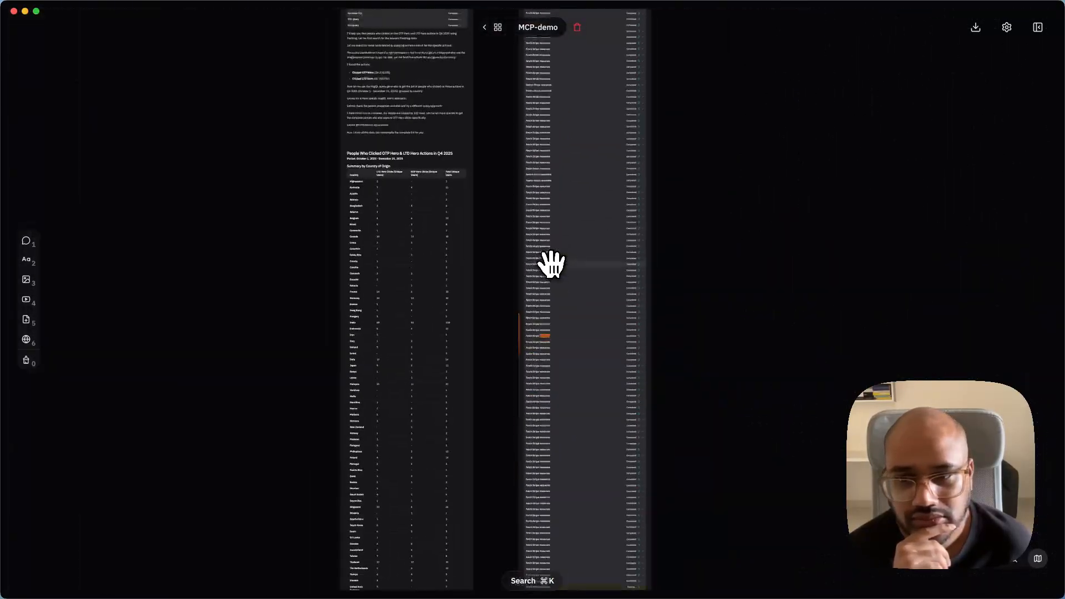
scroll(405, 361, "up", 5)
scroll(453, 278, "up", 8)
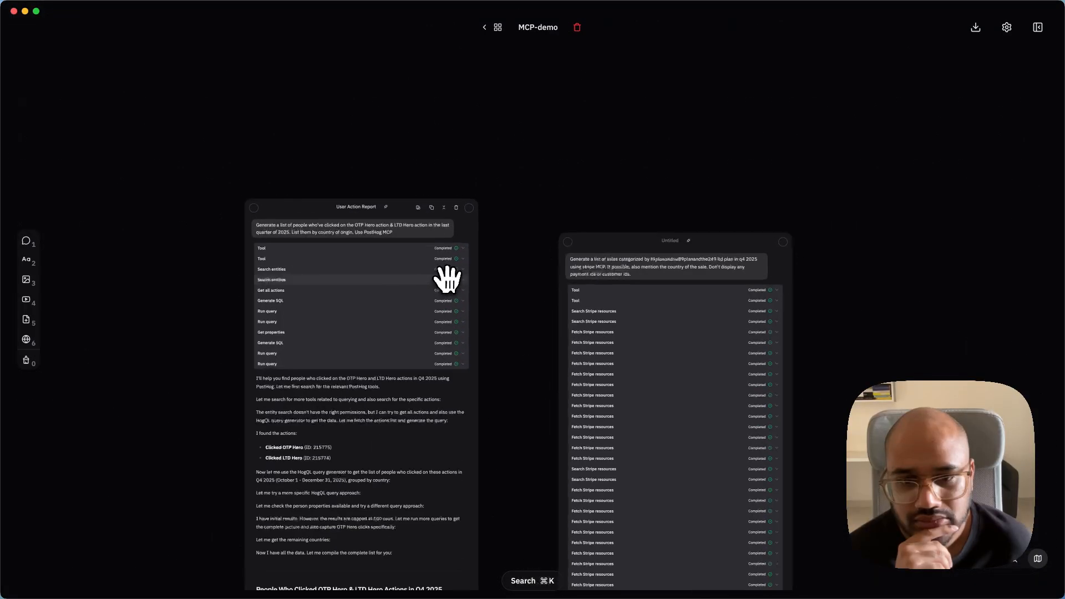
- Review the Key Insights and overall totals at the end of the User Action Report response
scroll(449, 279, "down", 10)
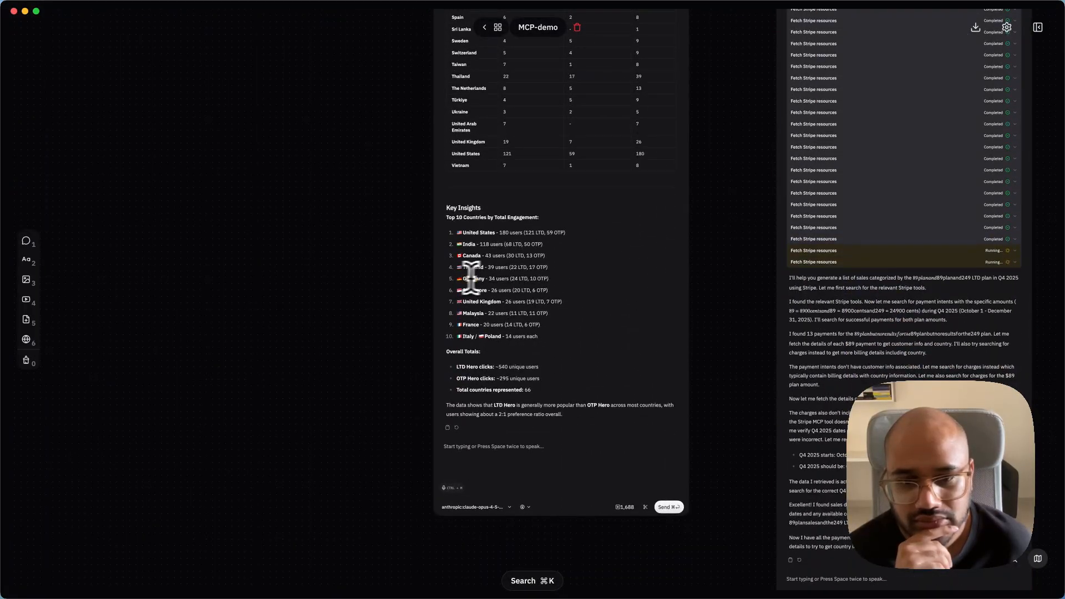
scroll(495, 274, "up", 5)
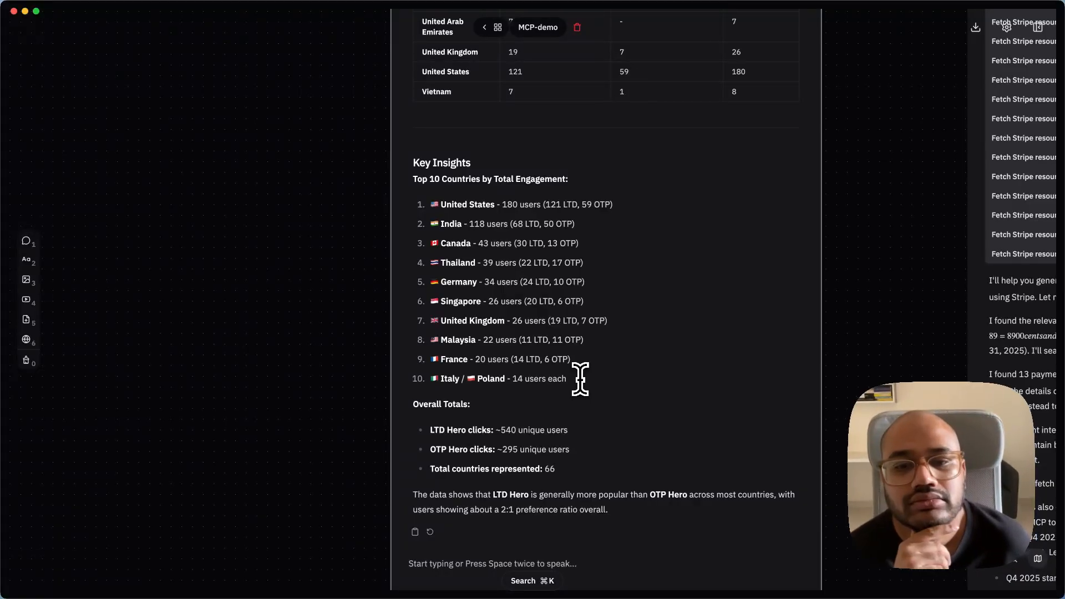
scroll(580, 381, "down", 15)
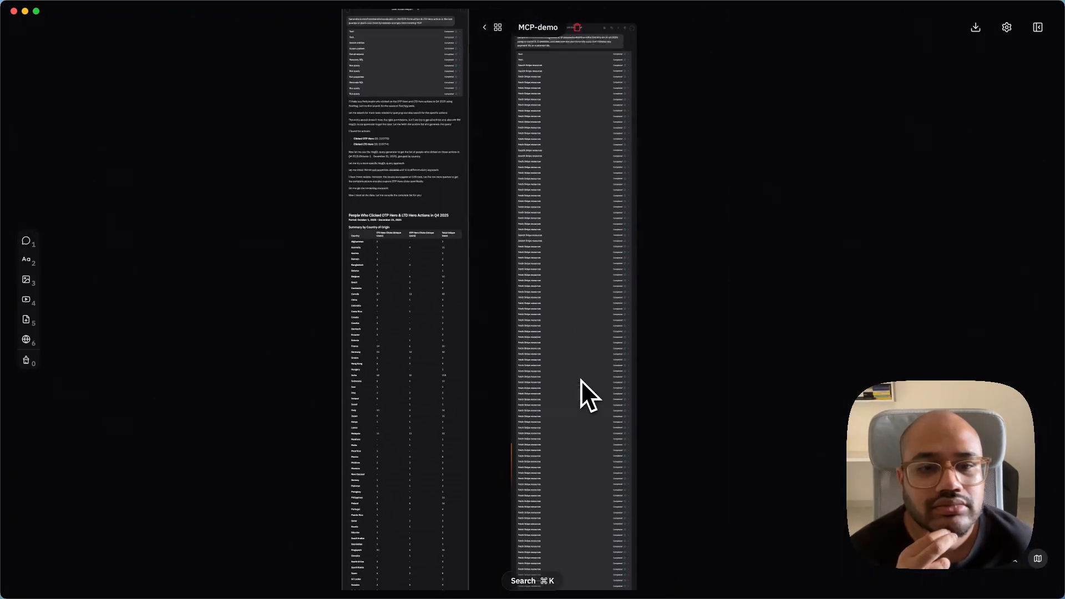
- Branch a new connected chat from the User Action Report and place it above and beyond the Stripe sales chat
left_click_drag(410, 160, 615, 121)
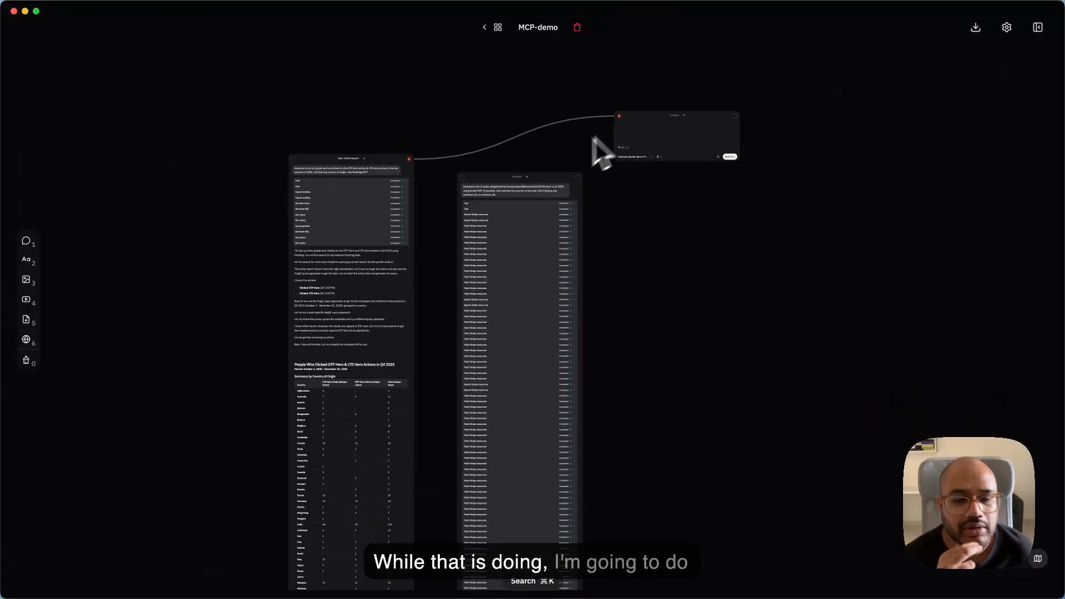
scroll(599, 149, "up", 5)
left_click(641, 145)
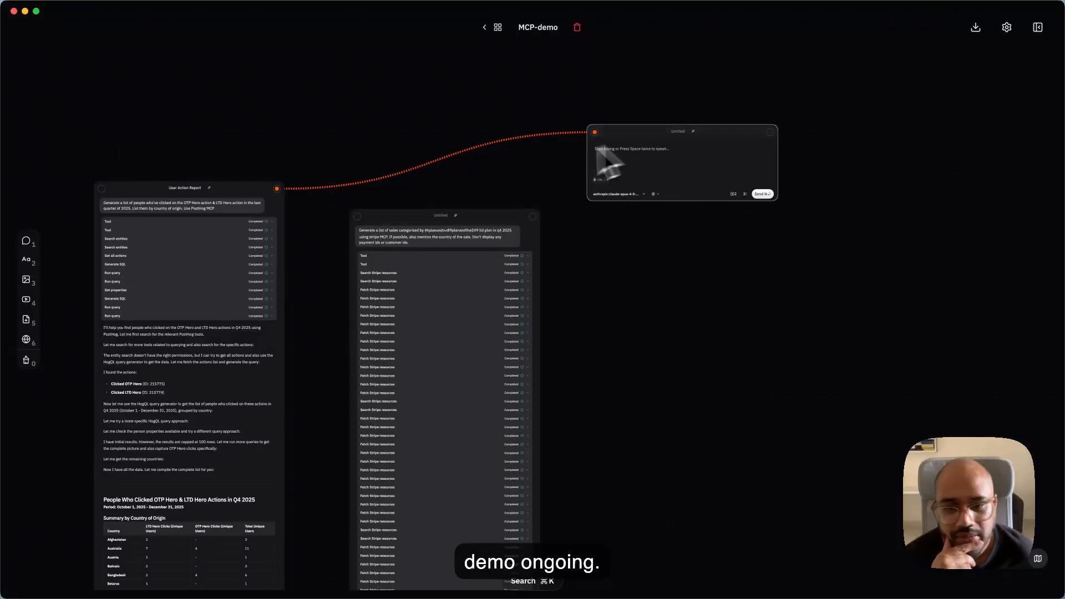
- Collapse the Stripe sales chat and expand it again
scroll(502, 216, "up", 5)
left_click(517, 218)
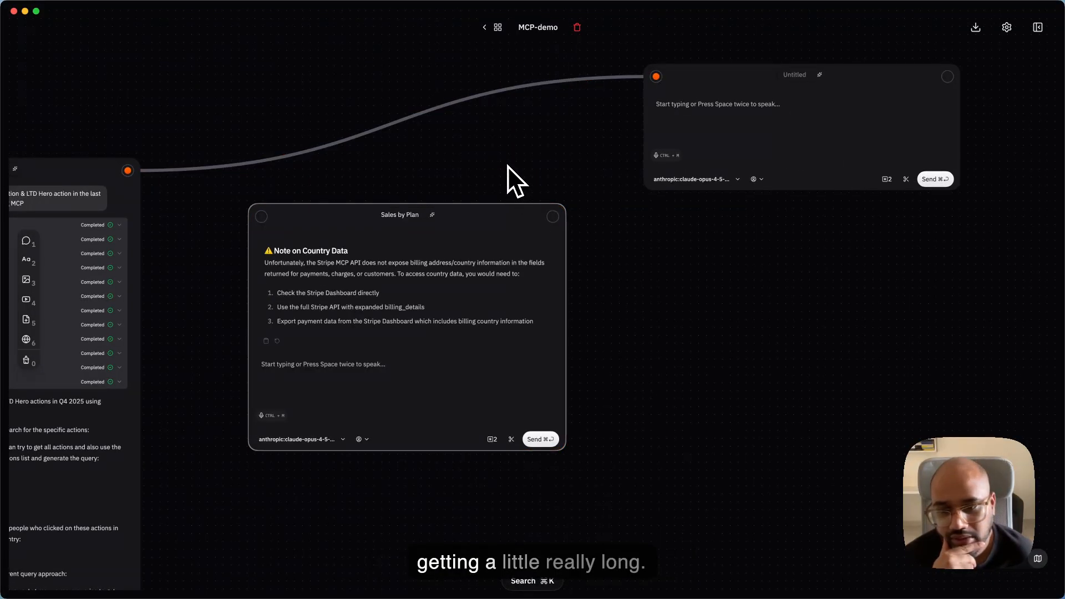
left_click(520, 217)
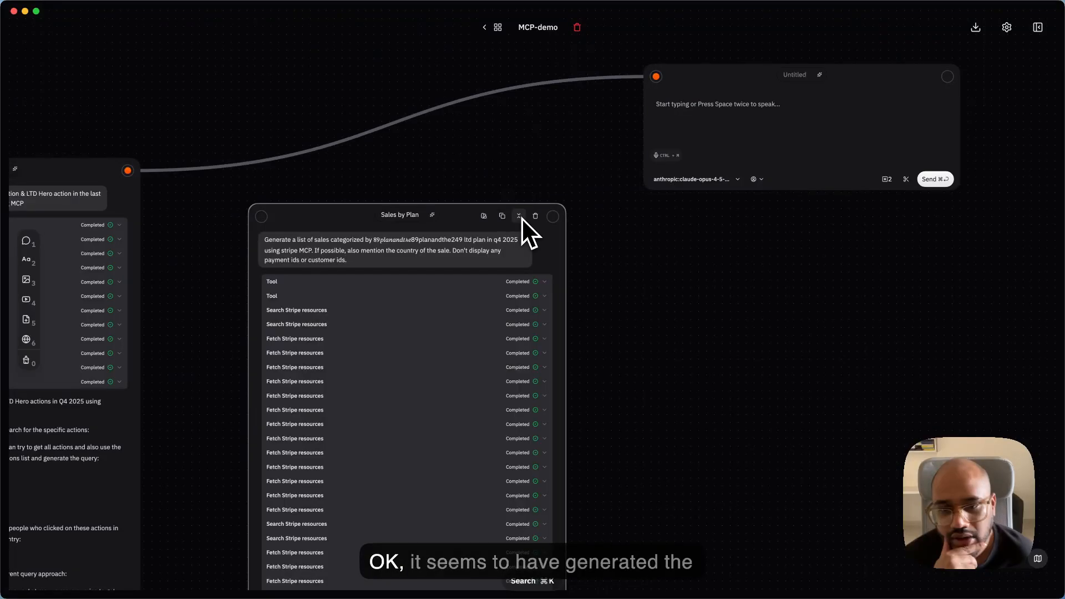
- Go through the finished Sales by Plan response down to its Monthly Breakdown table and country data note
scroll(481, 315, "down", 10)
scroll(479, 319, "down", 15)
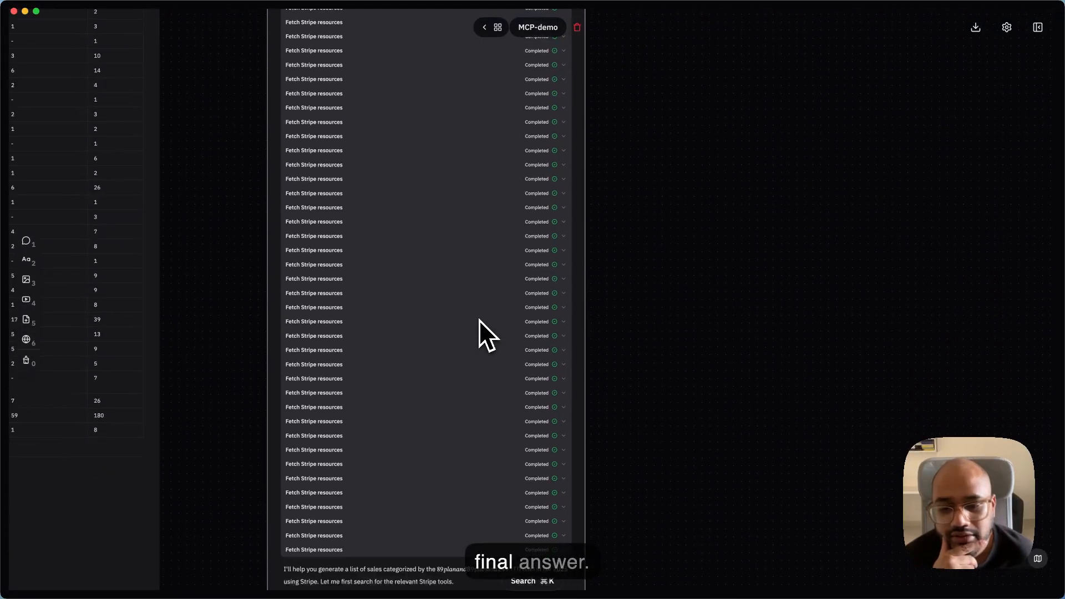
scroll(479, 319, "down", 15)
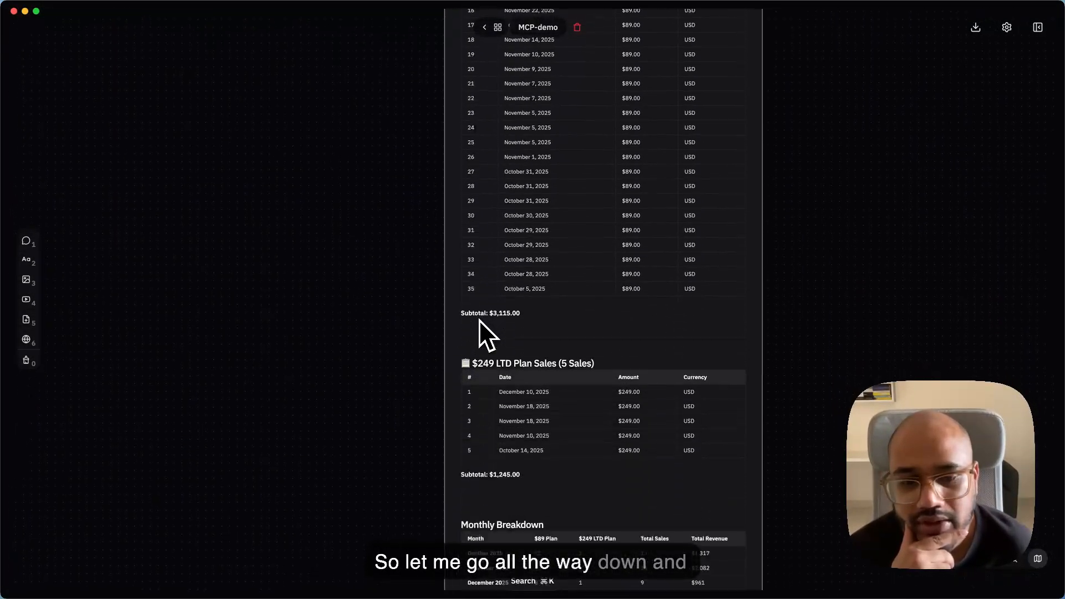
scroll(479, 320, "up", 6)
scroll(478, 320, "up", 1)
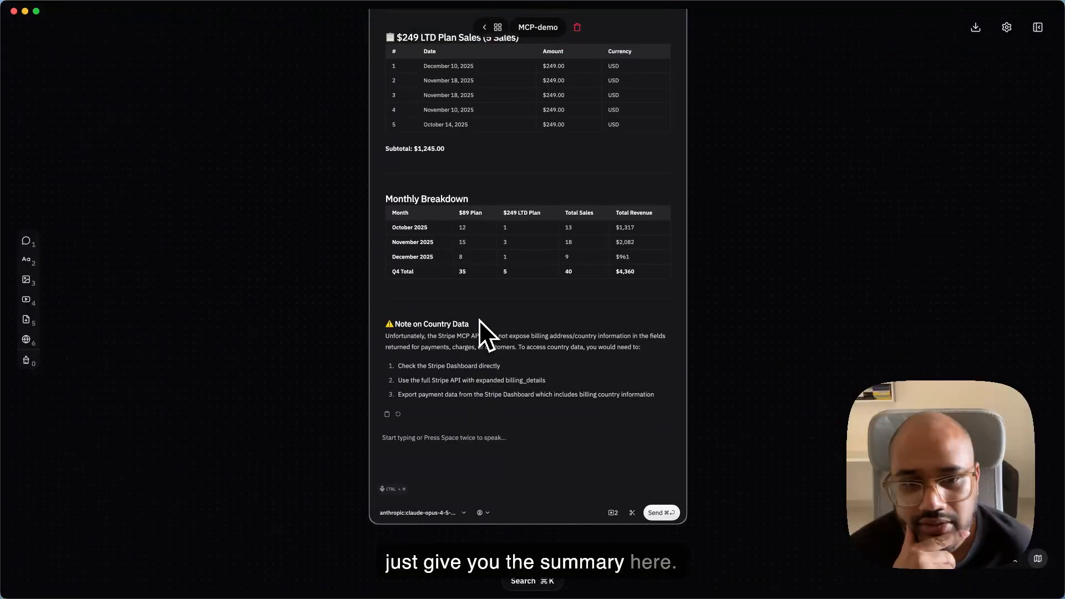
scroll(478, 319, "up", 4)
scroll(442, 284, "right", 2)
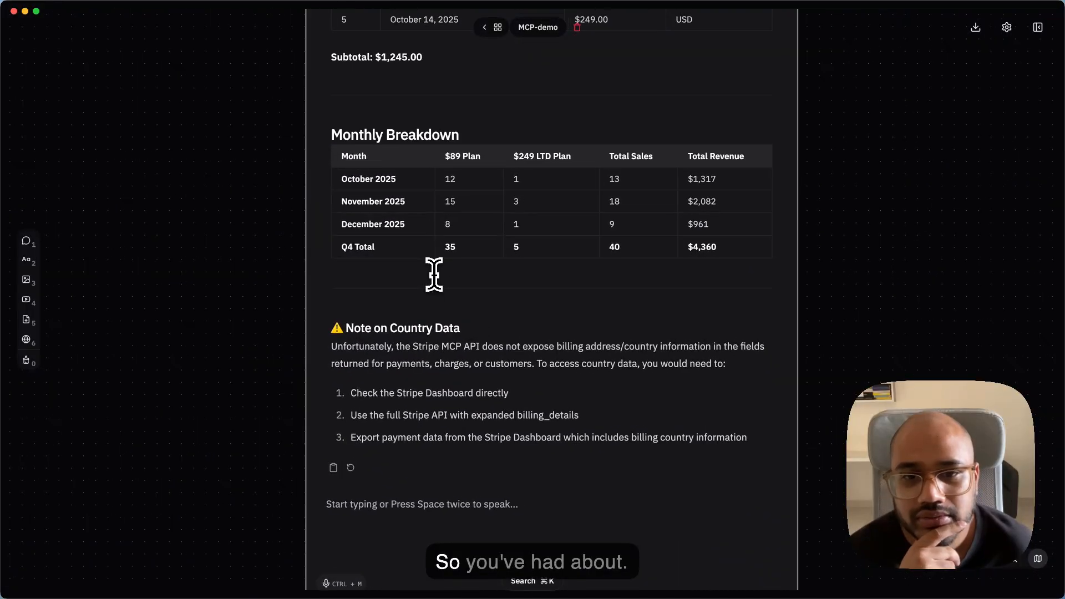
scroll(391, 188, "up", 3)
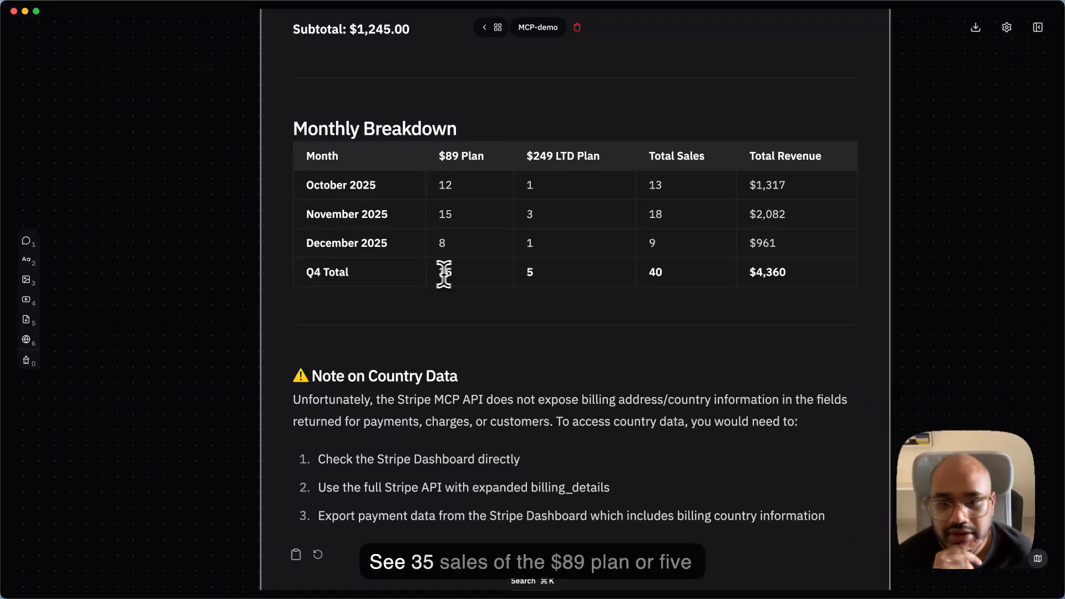
- Highlight the Q4 totals for the $89 plan, the $249 LTD plan and total sales in turn in the Monthly Breakdown
left_click_drag(438, 273, 462, 273)
left_click(528, 276)
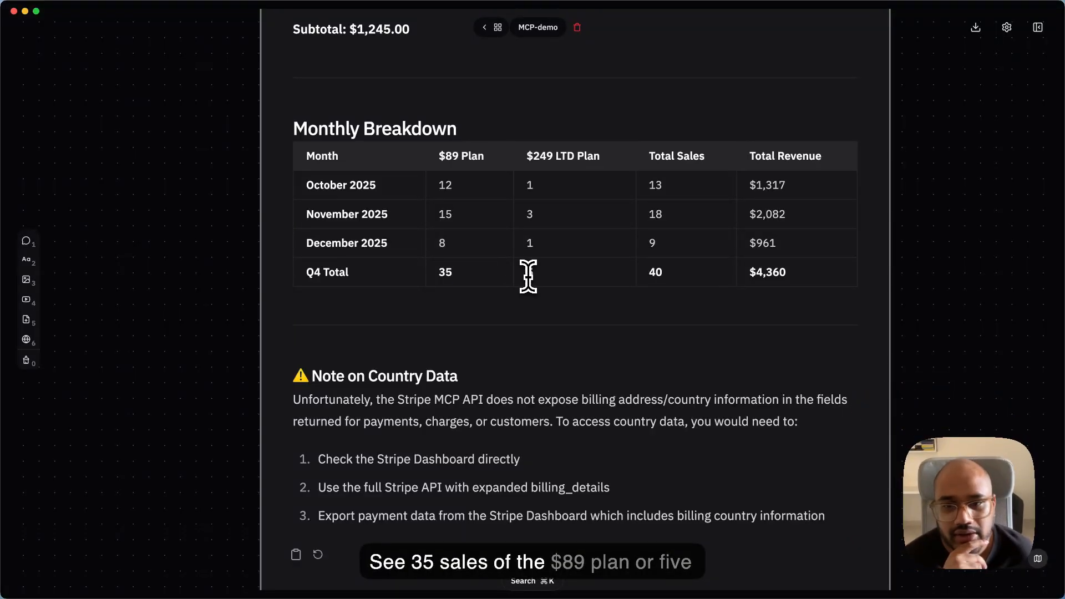
double_click(528, 273)
left_click(541, 327)
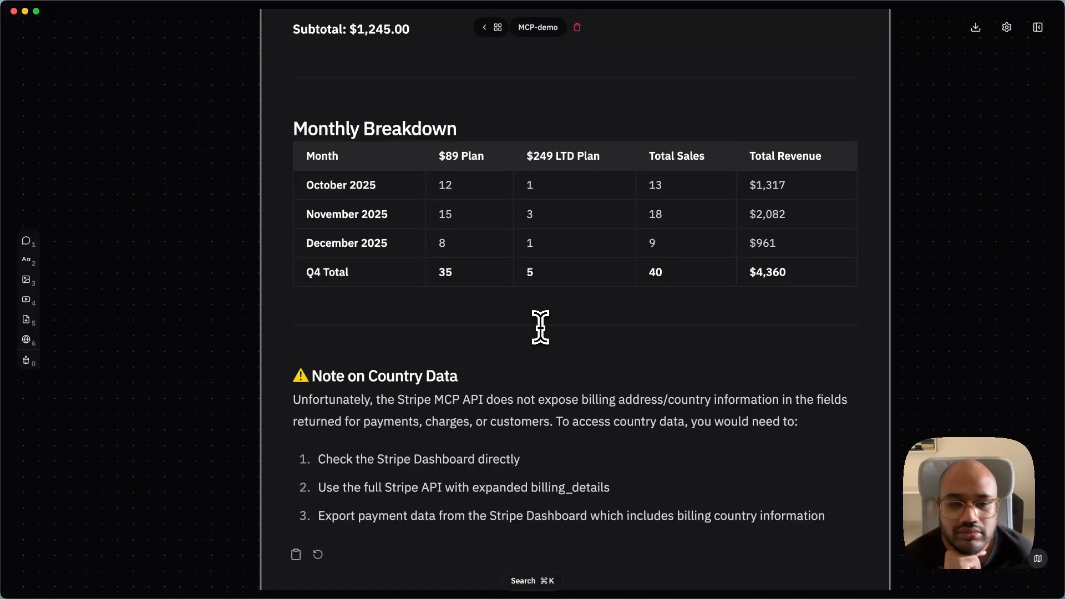
left_click_drag(647, 273, 670, 273)
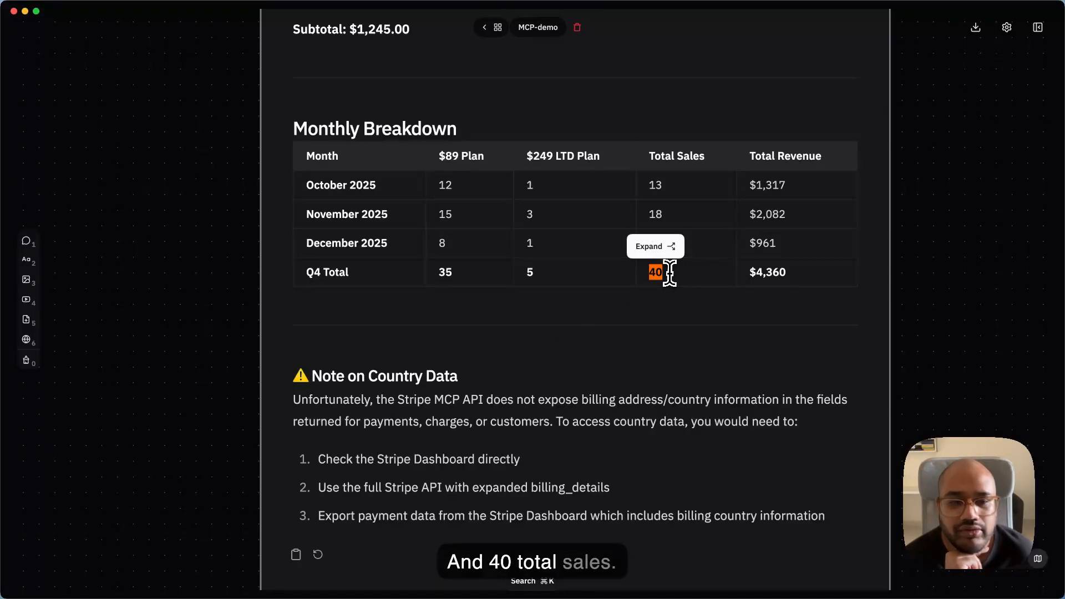
left_click(645, 337)
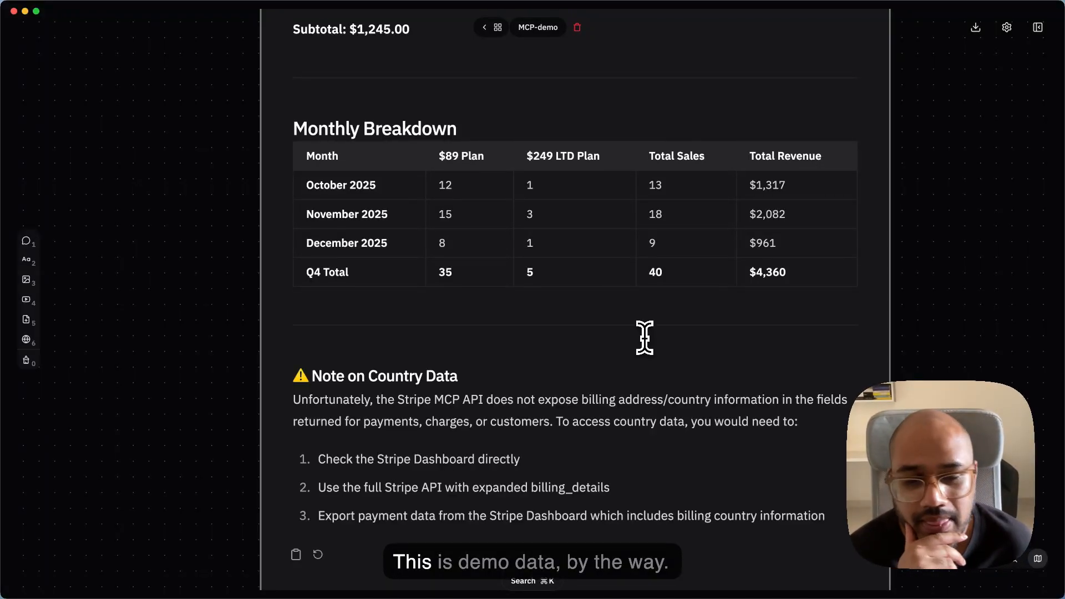
- Highlight the Q4 total revenue figure in the Monthly Breakdown table and clear the highlight
scroll(644, 338, "down", 5)
scroll(645, 338, "up", 5)
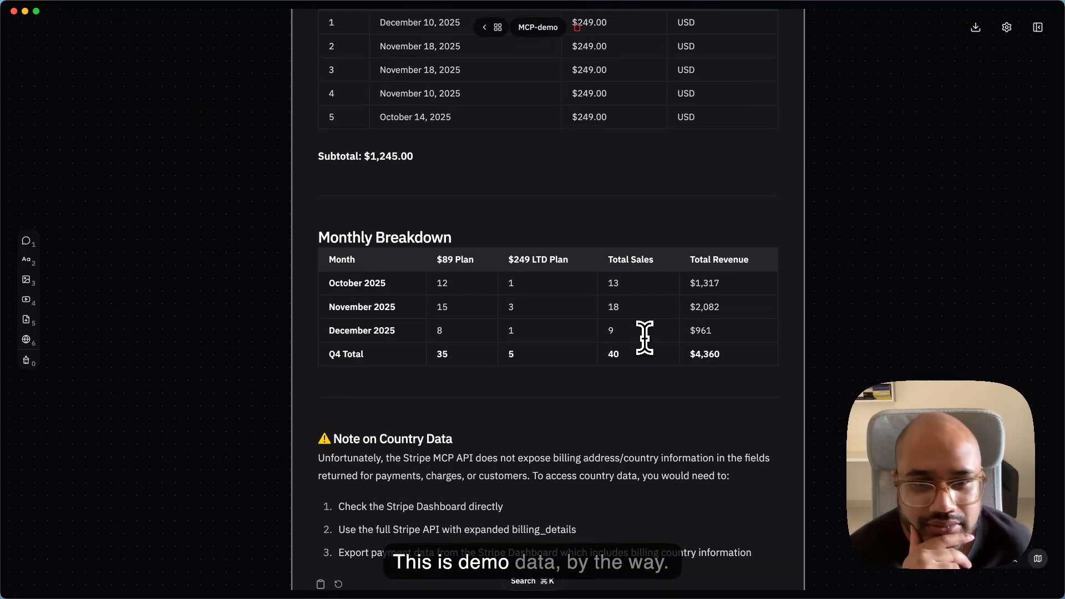
scroll(644, 338, "up", 1)
scroll(645, 338, "down", 2)
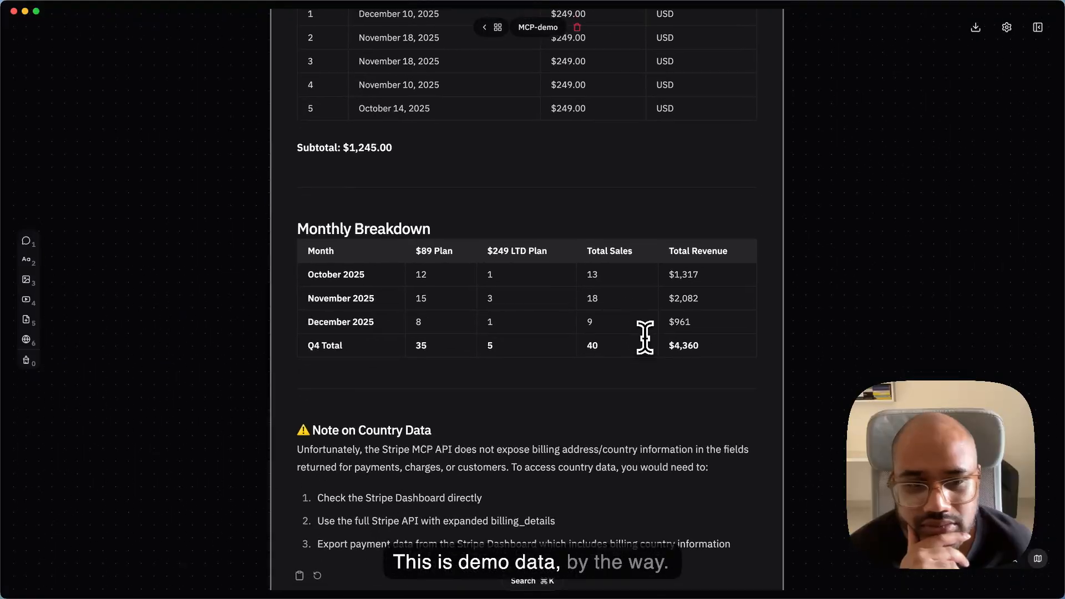
left_click_drag(666, 335, 694, 337)
left_click(670, 360)
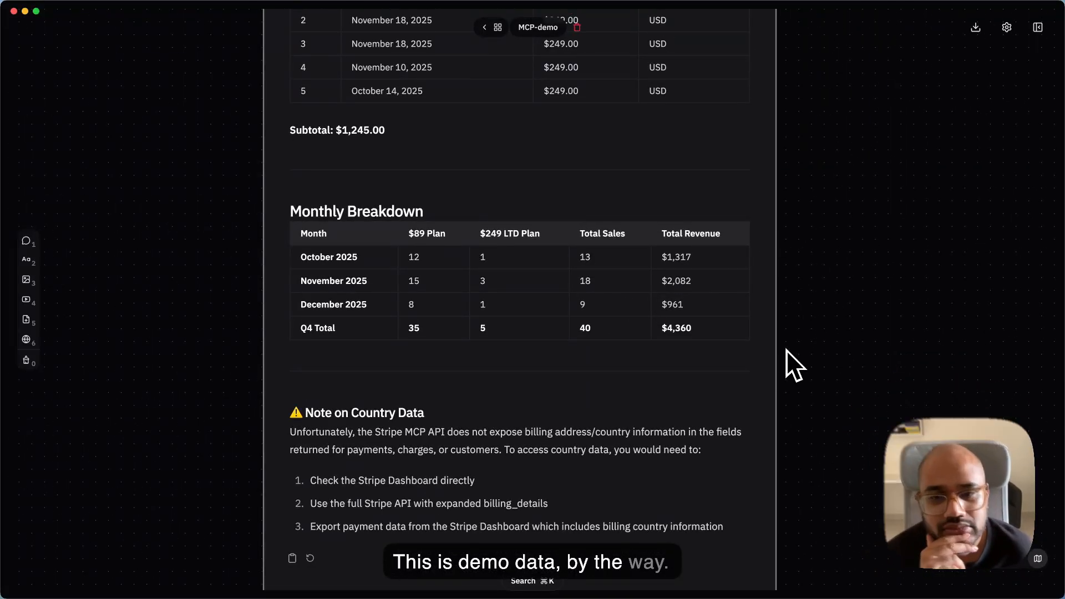
- Look over the User Action Report, Sales by Plan and branched chats side by side on the canvas
scroll(787, 350, "up", 10)
scroll(787, 349, "left", 5)
scroll(787, 350, "up", 12)
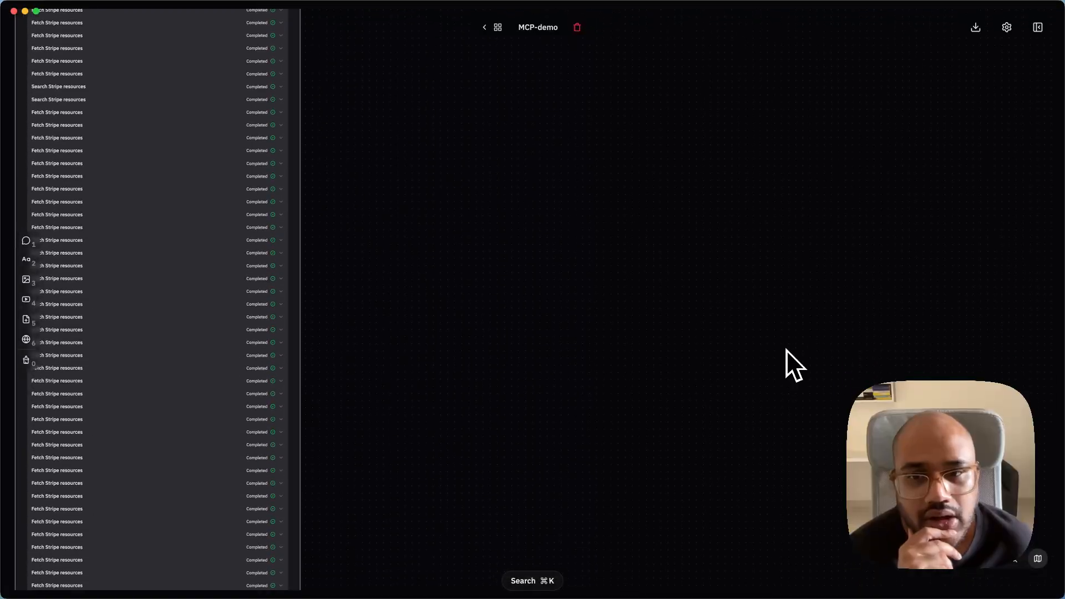
scroll(787, 349, "down", 5)
scroll(787, 349, "up", 2)
scroll(578, 265, "up", 3)
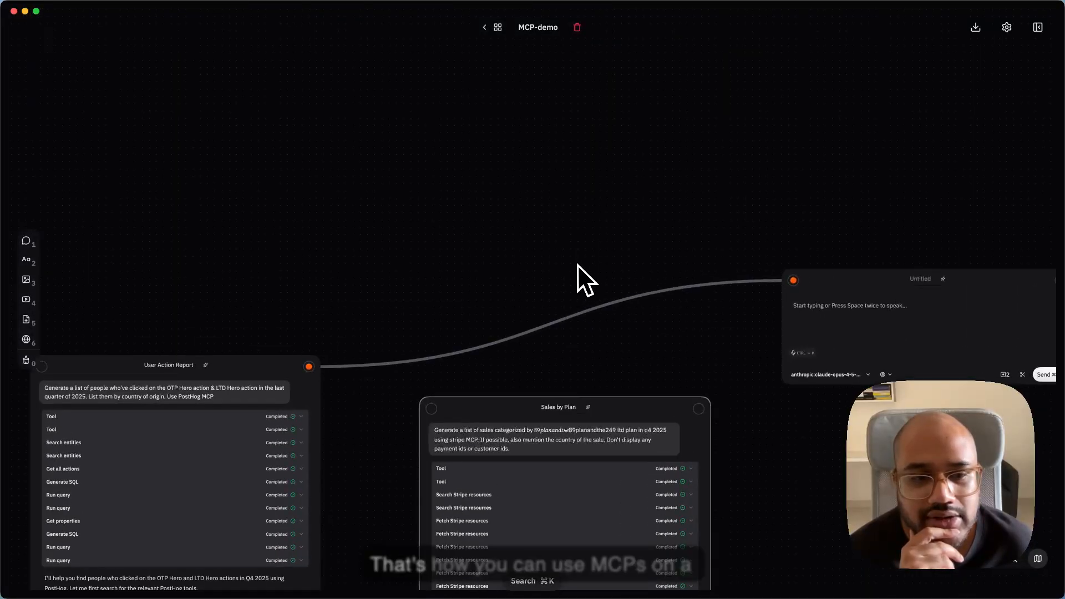
scroll(578, 265, "up", 5)
scroll(578, 265, "down", 2)
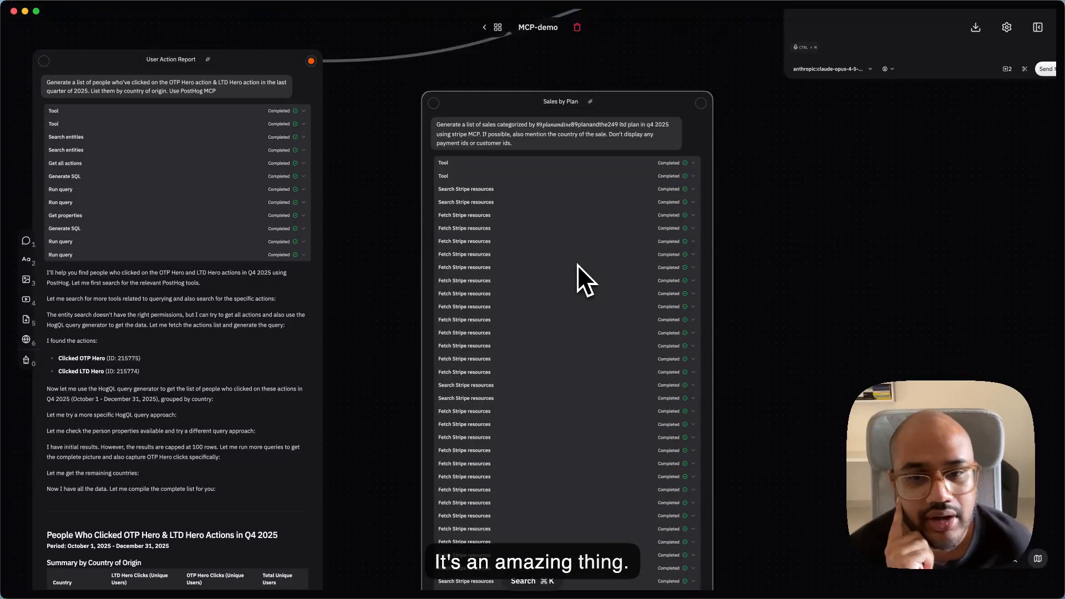
scroll(578, 264, "left", 8)
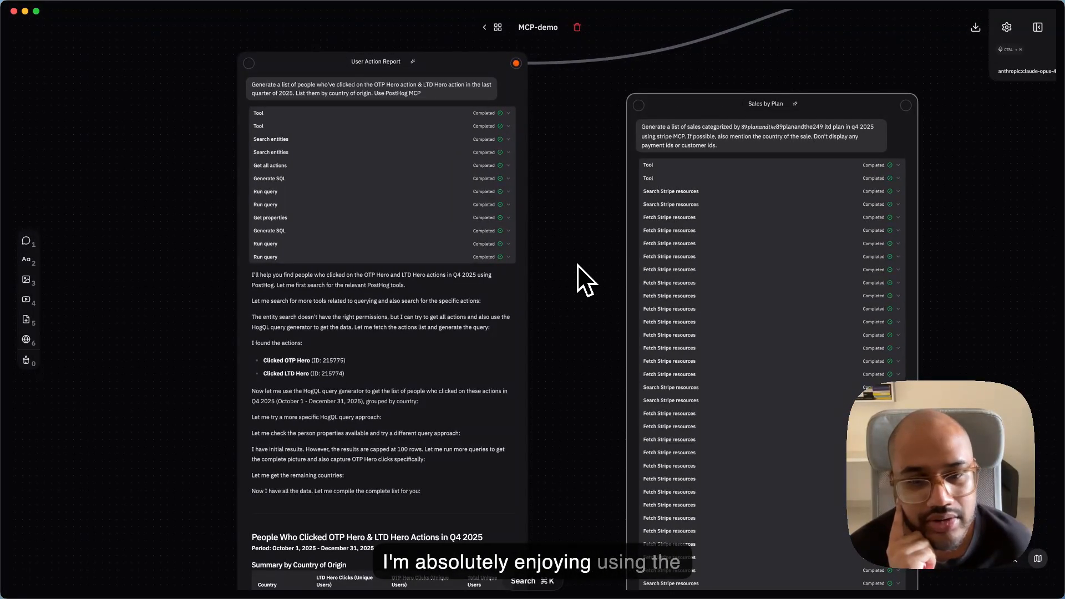